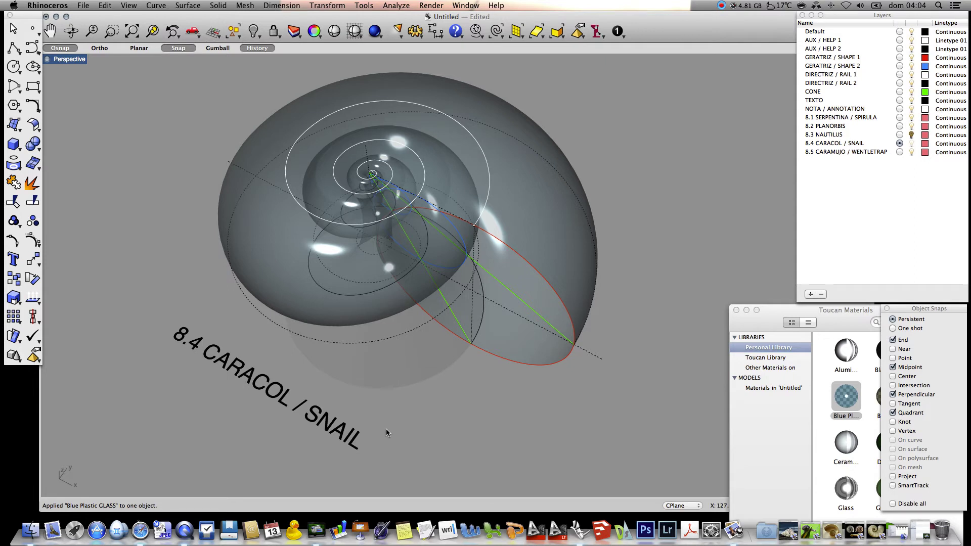
# Make Default the current layer and hide the 8.4 CARACOL / SNAIL, TEXTO and CONE layers.
pyautogui.scroll(5, 394, 435)
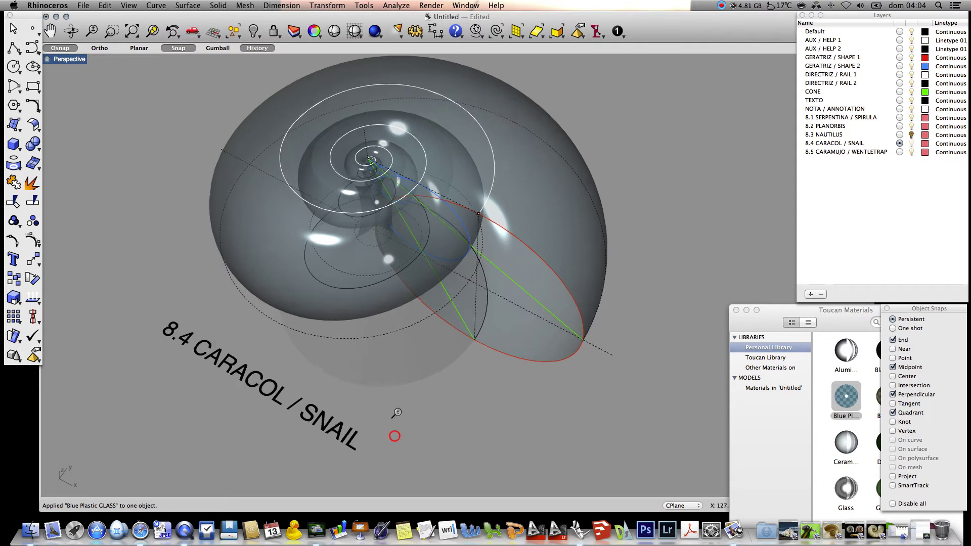
pyautogui.scroll(-4, 395, 420)
pyautogui.scroll(-3, 400, 427)
pyautogui.moveTo(477, 423); pyautogui.dragTo(498, 385, button='right')
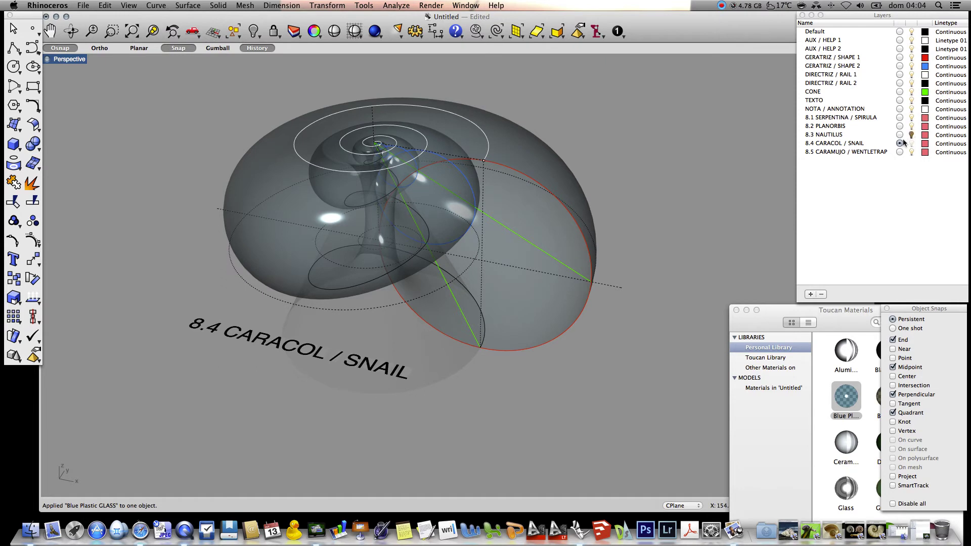
pyautogui.click(899, 31)
pyautogui.click(911, 143)
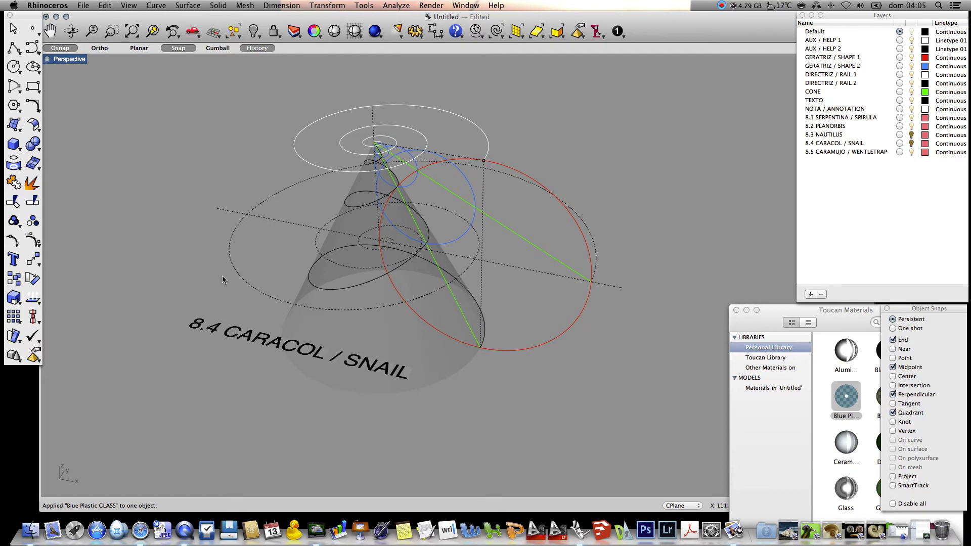
pyautogui.click(912, 100)
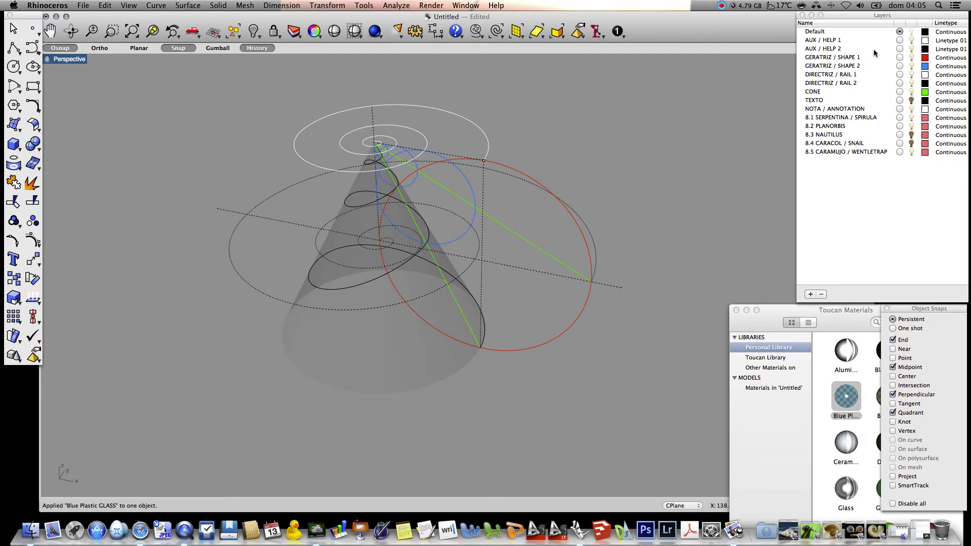
pyautogui.click(912, 92)
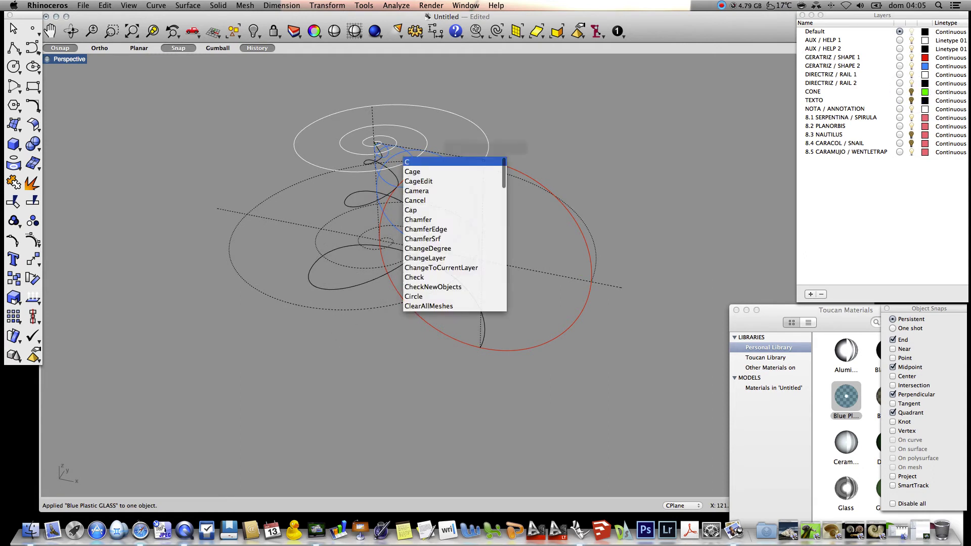
# Copy the snail's visible construction curves, using the neighbouring model's axis end as base point and the snail's corresponding axis end as destination.
pyautogui.write('Copy')
pyautogui.press('Return')
pyautogui.moveTo(569, 376); pyautogui.dragTo(242, 98)
pyautogui.press('Return')
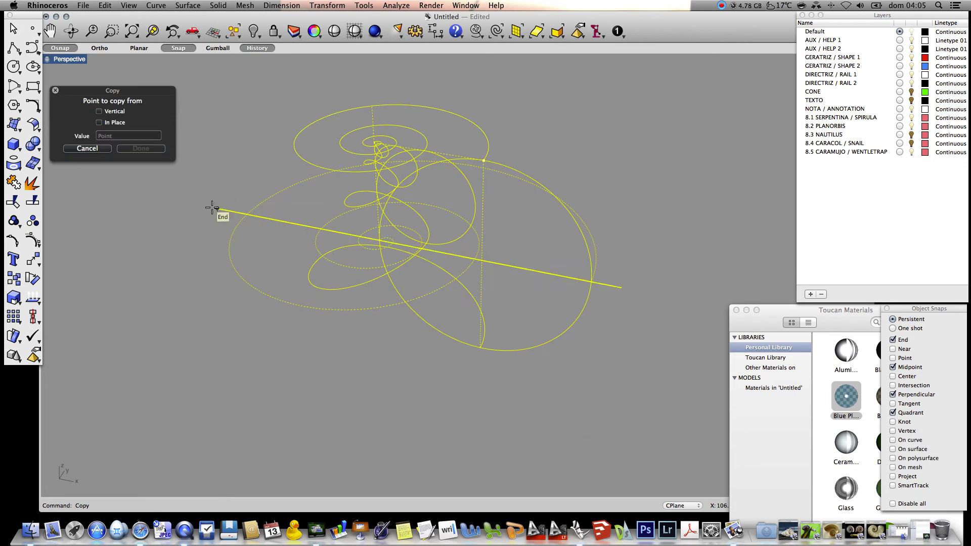
pyautogui.scroll(-5, 162, 204)
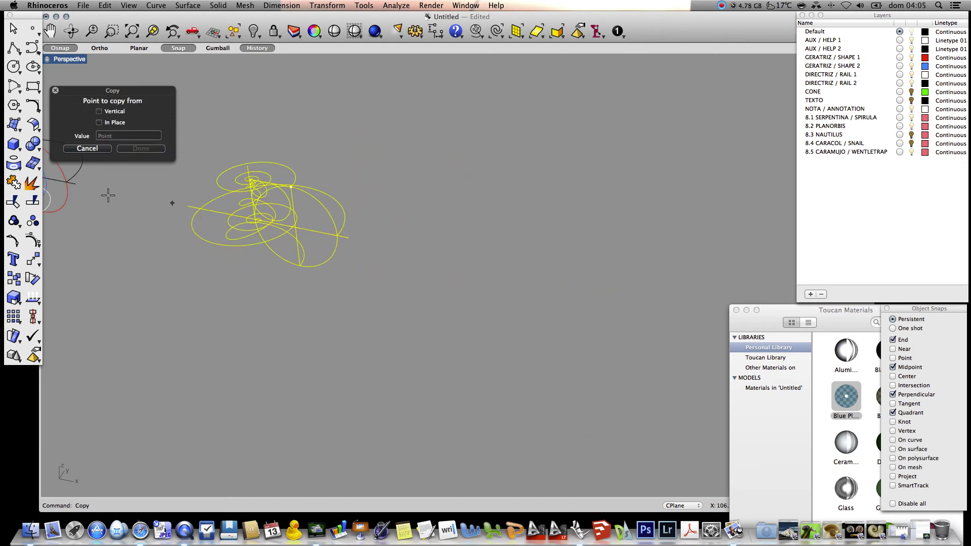
pyautogui.click(75, 183)
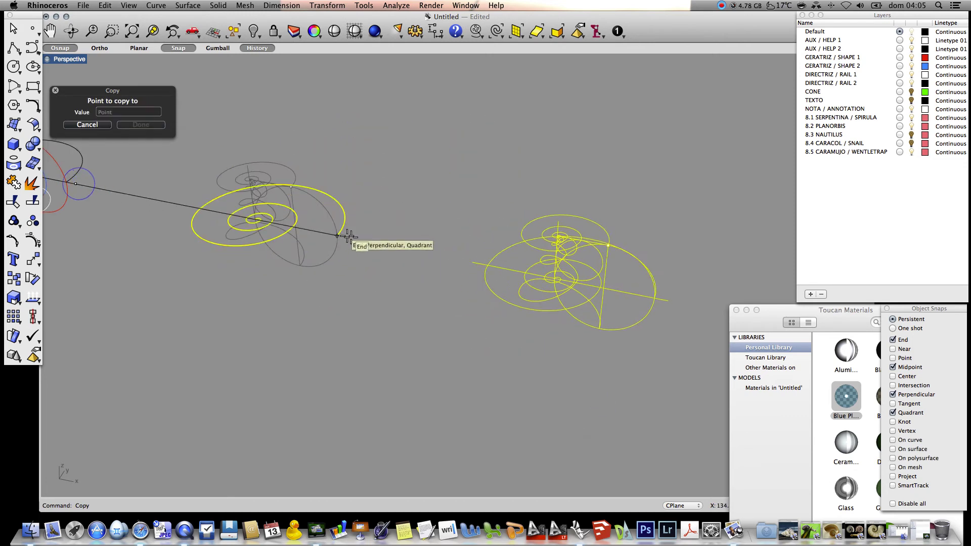
pyautogui.click(337, 236)
pyautogui.press('Return')
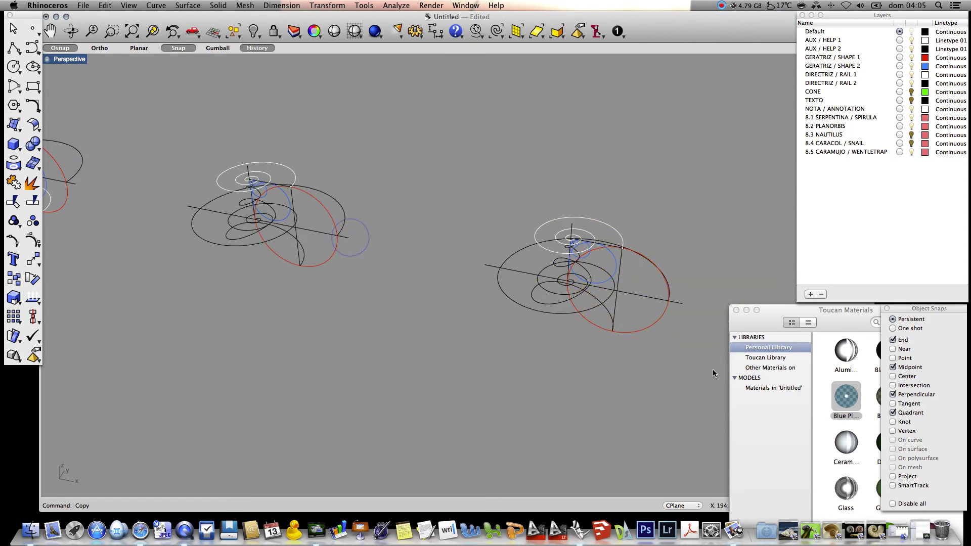
# Delete the conical spiral from the copied construction curves and hide the DIRECTRIZ / RAIL 1 layer.
pyautogui.moveTo(689, 370); pyautogui.dragTo(507, 181)
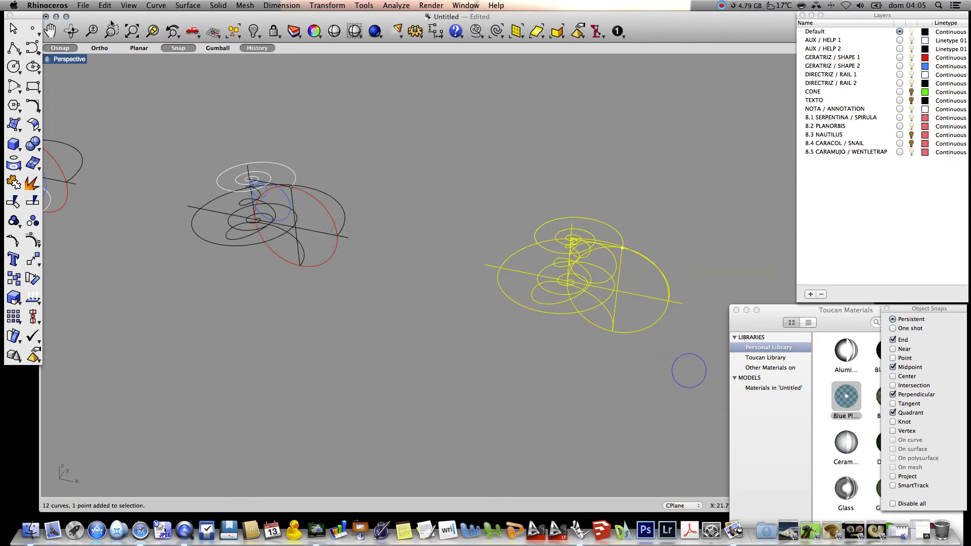
pyautogui.click(153, 31)
pyautogui.click(158, 169)
pyautogui.rightClick(630, 149)
pyautogui.click(386, 235)
pyautogui.press('Delete')
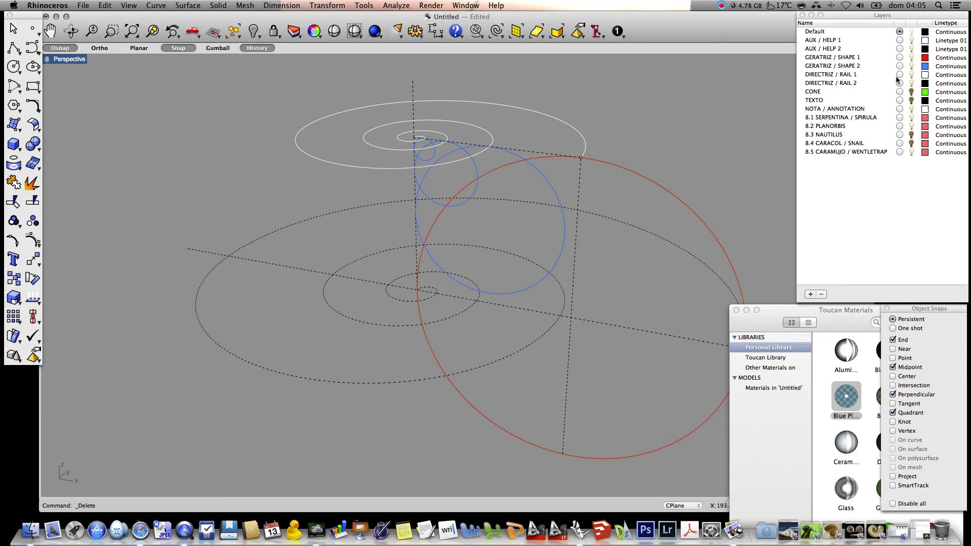
pyautogui.click(912, 74)
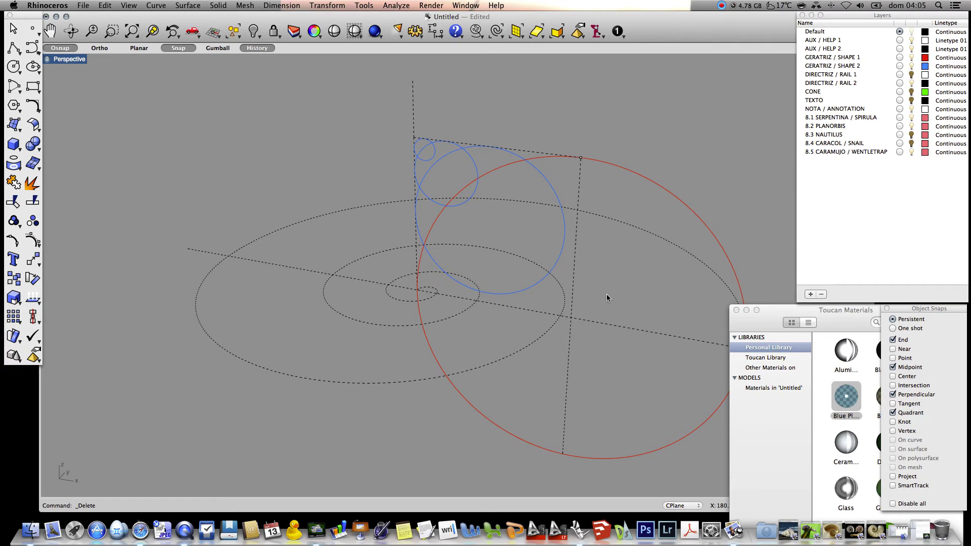
# Move the largest blue circle from its bottom quadrant to the midpoint of the dashed line above it.
pyautogui.keyDown('shift'); pyautogui.moveTo(621, 282); pyautogui.dragTo(531, 293, button='right'); pyautogui.keyUp('shift')
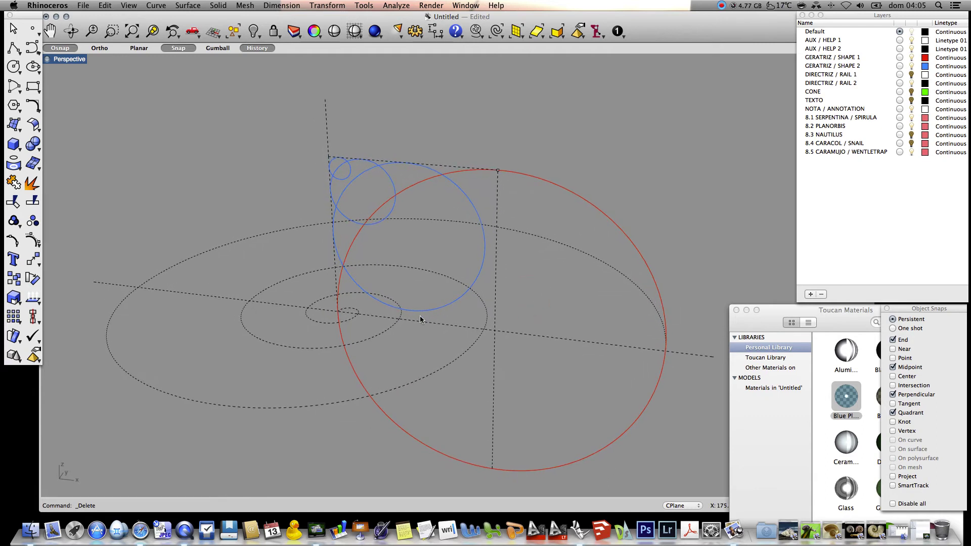
pyautogui.write('Move')
pyautogui.press('Return')
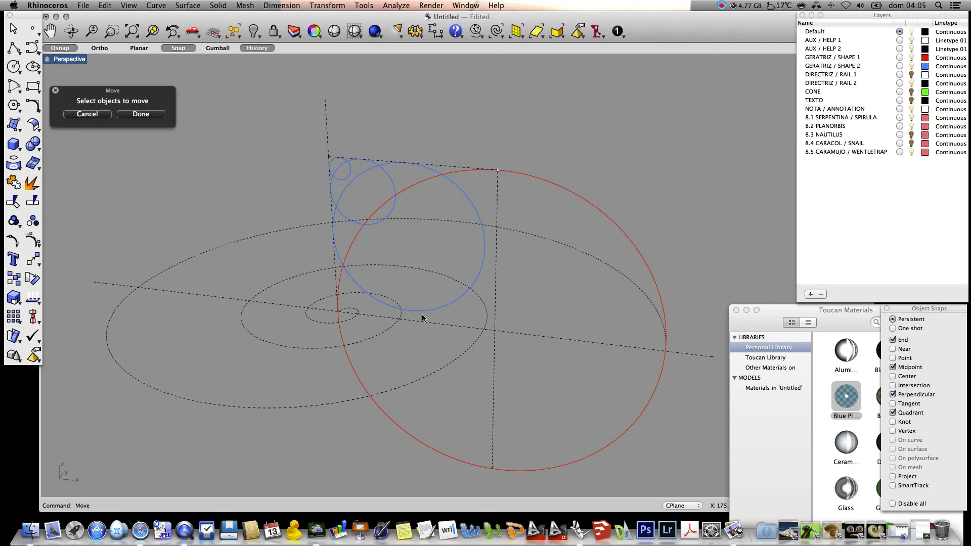
pyautogui.click(425, 311)
pyautogui.press('Return')
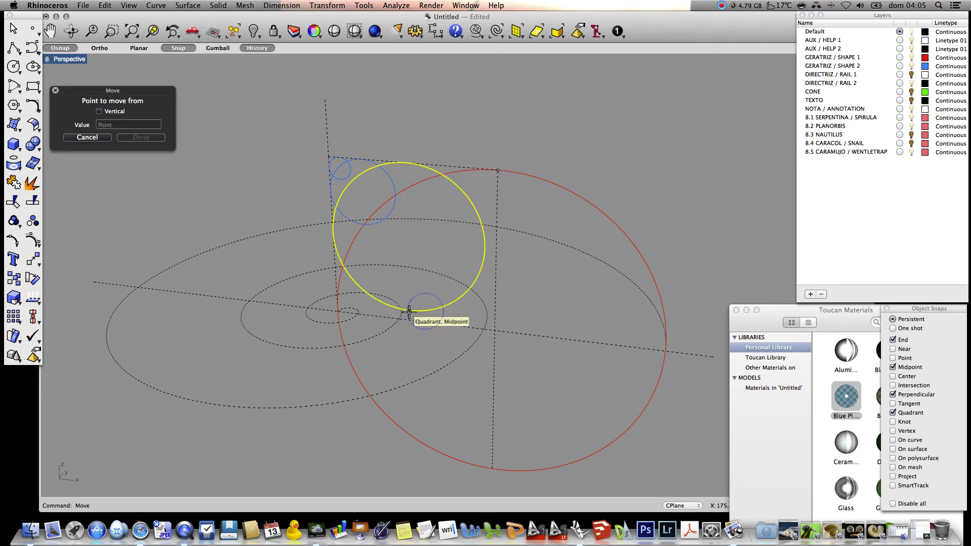
pyautogui.click(409, 311)
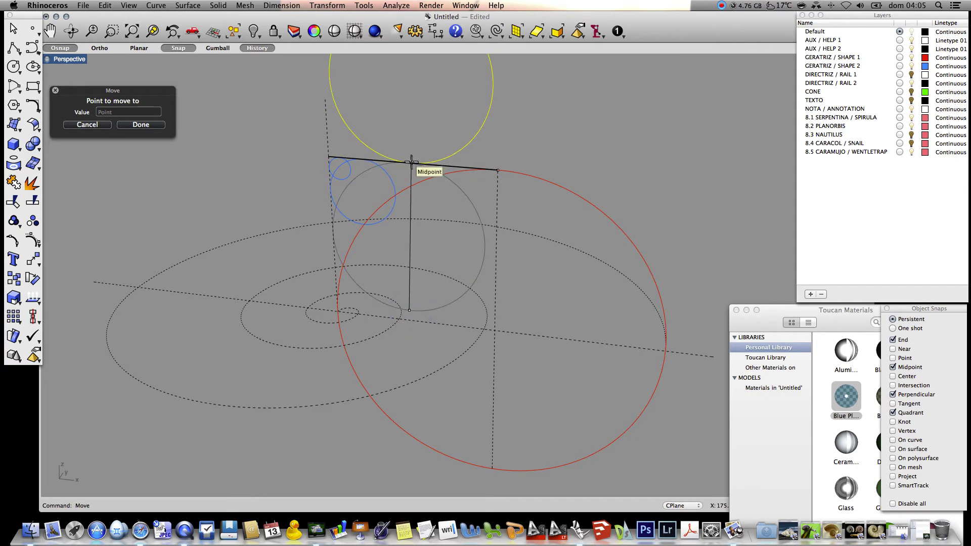
pyautogui.click(411, 161)
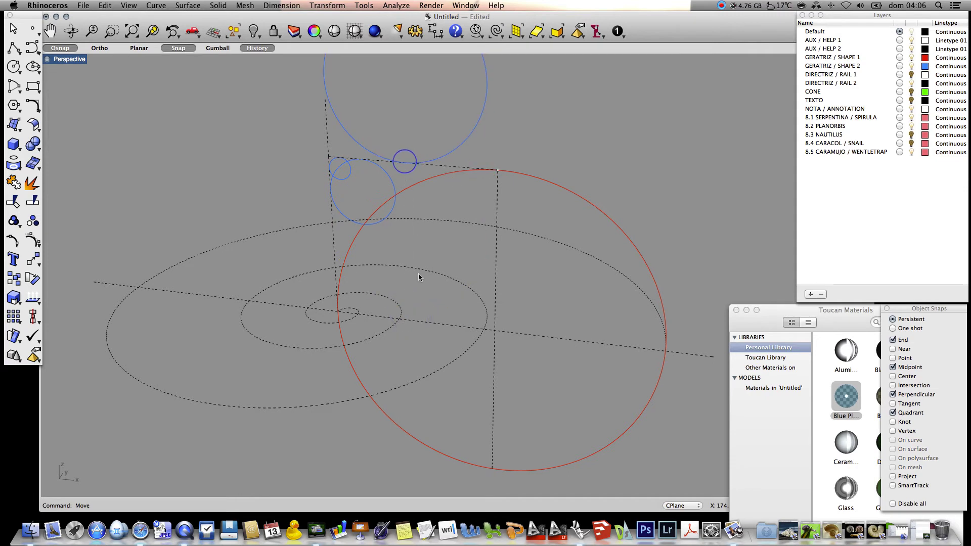
# Copy the dashed line under the moved blue circle from its midpoint to the circle's top quadrant.
pyautogui.scroll(-5, 414, 299)
pyautogui.scroll(3, 413, 317)
pyautogui.scroll(5, 478, 202)
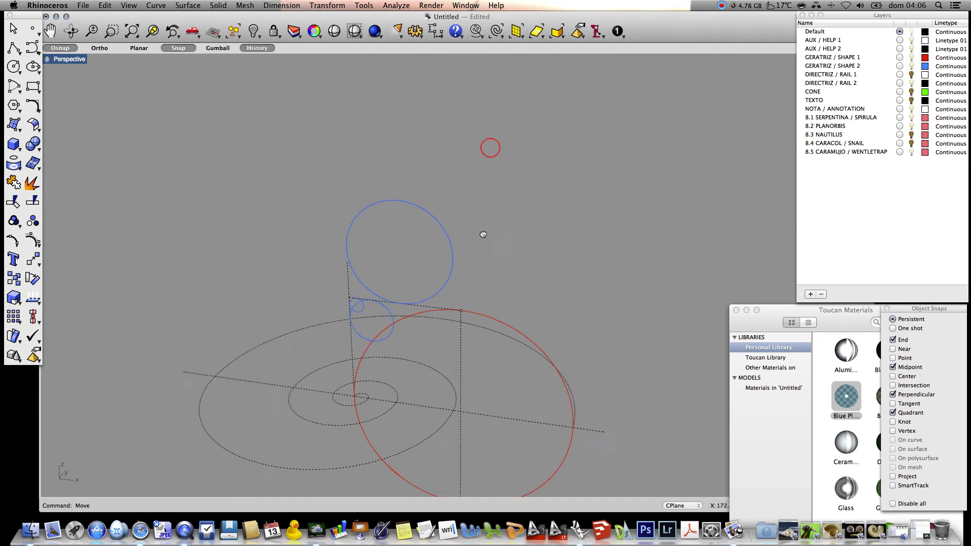
pyautogui.write('copy')
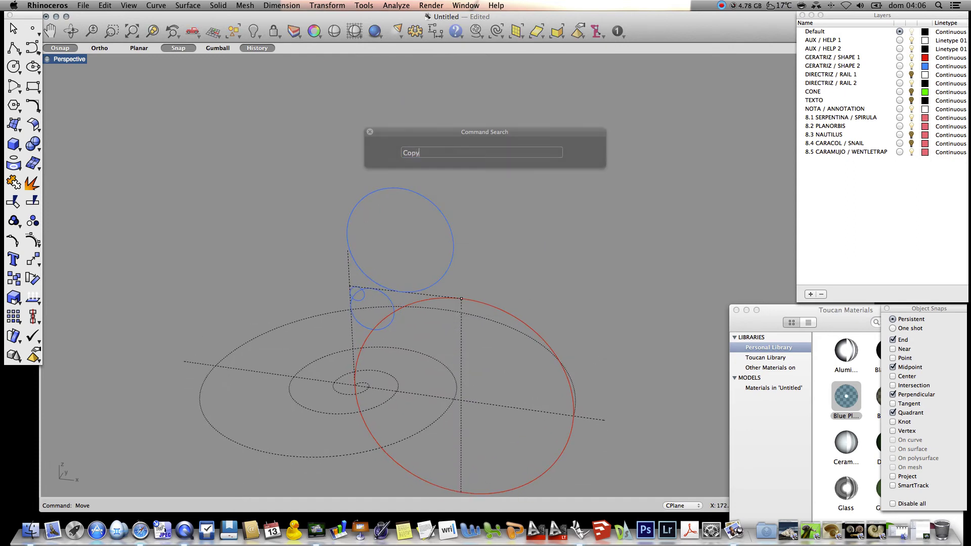
pyautogui.press('Return')
pyautogui.click(430, 296)
pyautogui.press('Return')
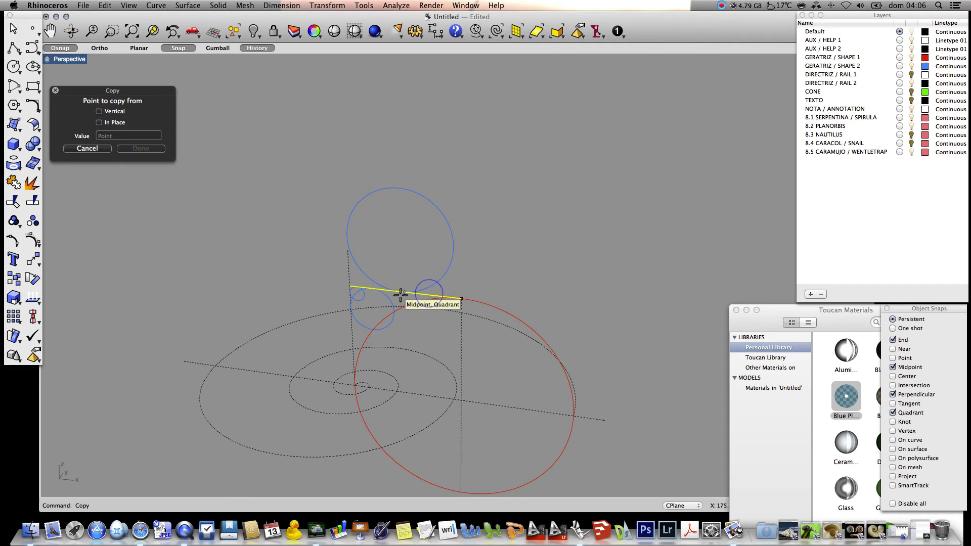
pyautogui.click(401, 293)
pyautogui.click(395, 189)
pyautogui.press('Return')
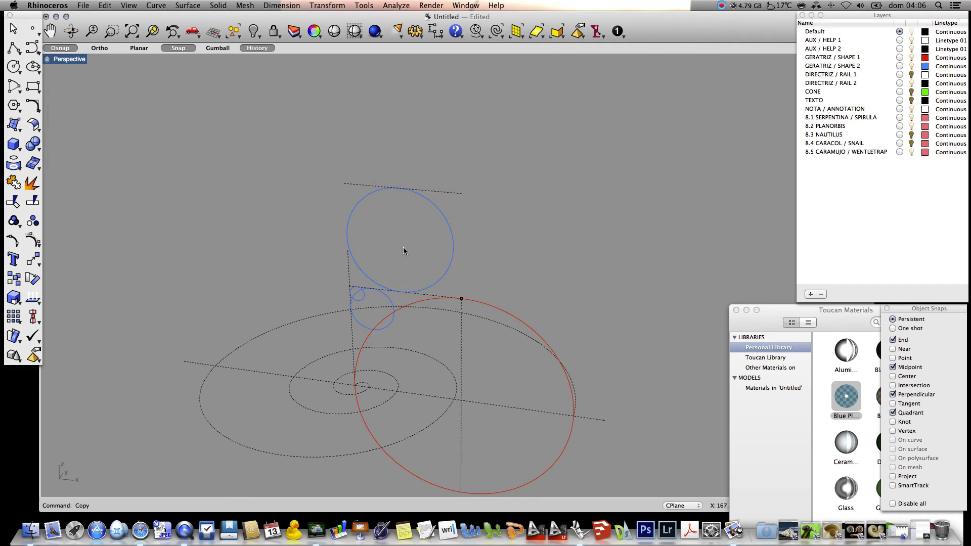
# Copy the medium blue circle and the dashed line above it from the circle's bottom quadrant onto the upper dashed line.
pyautogui.write('Copy')
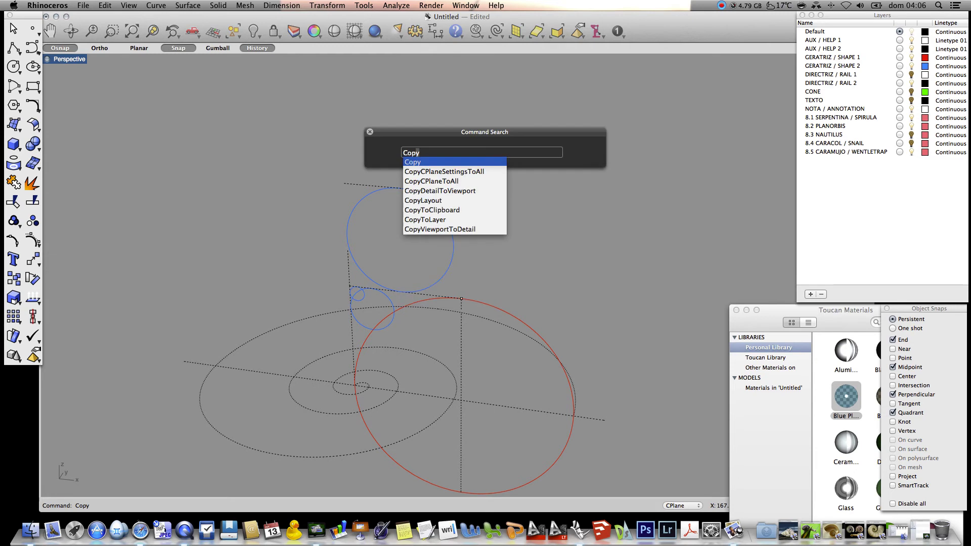
pyautogui.press('Return')
pyautogui.click(386, 325)
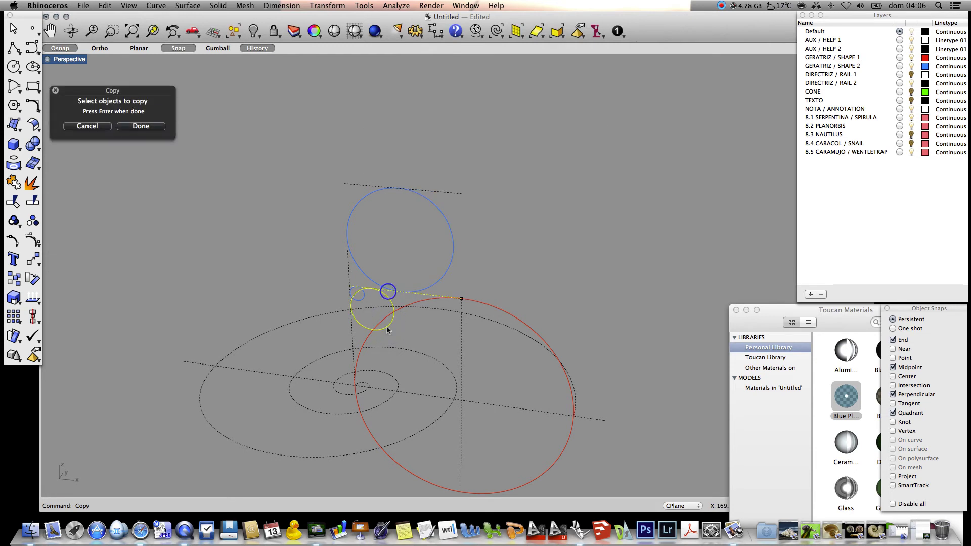
pyautogui.press('Return')
pyautogui.click(373, 331)
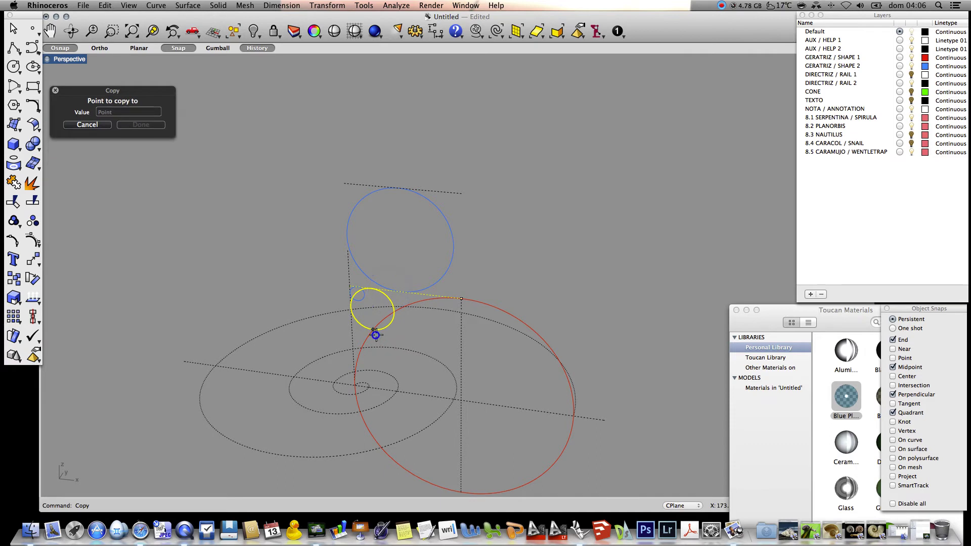
pyautogui.click(363, 186)
pyautogui.press('Return')
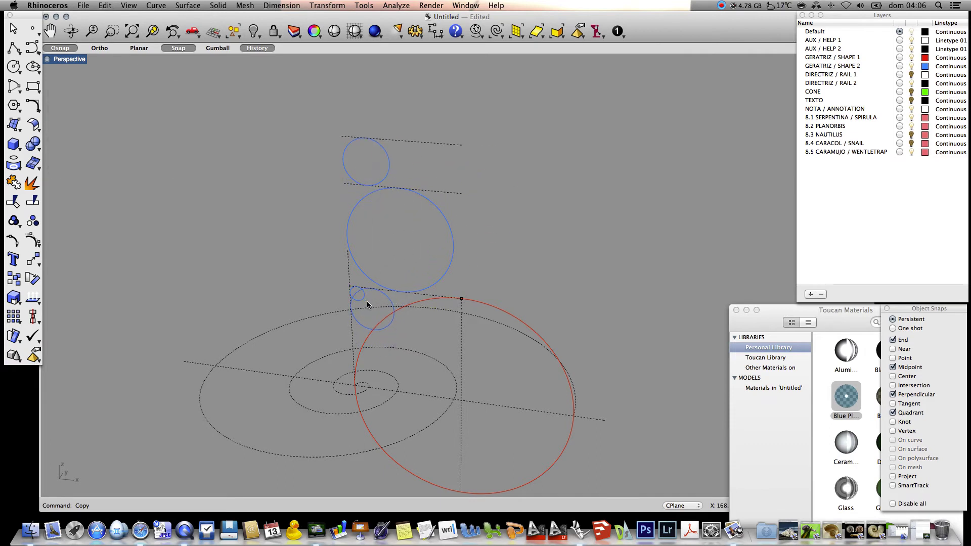
# Copy the smallest blue circle from its bottom quadrant onto the topmost dashed line, and delete the two original smaller circles.
pyautogui.press('Return')
pyautogui.click(362, 299)
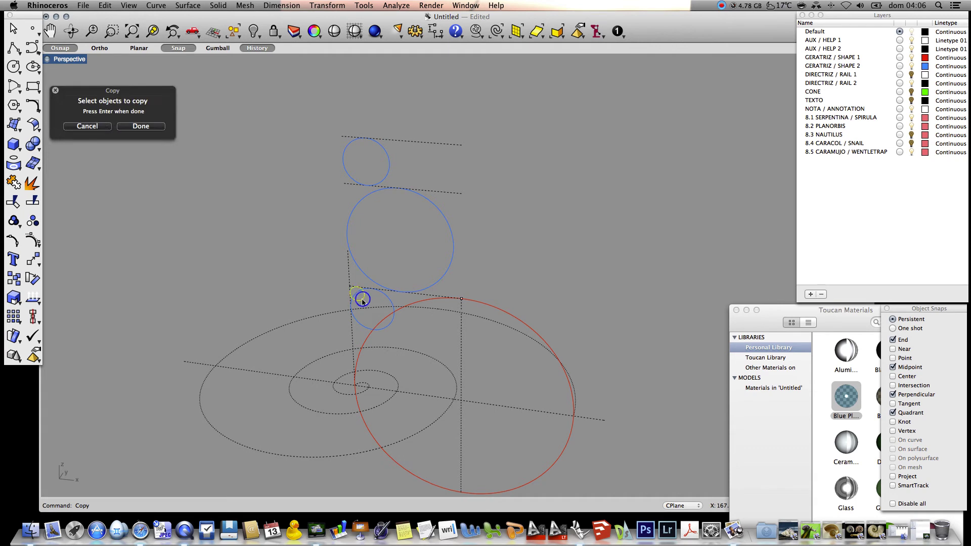
pyautogui.press('Return')
pyautogui.click(359, 300)
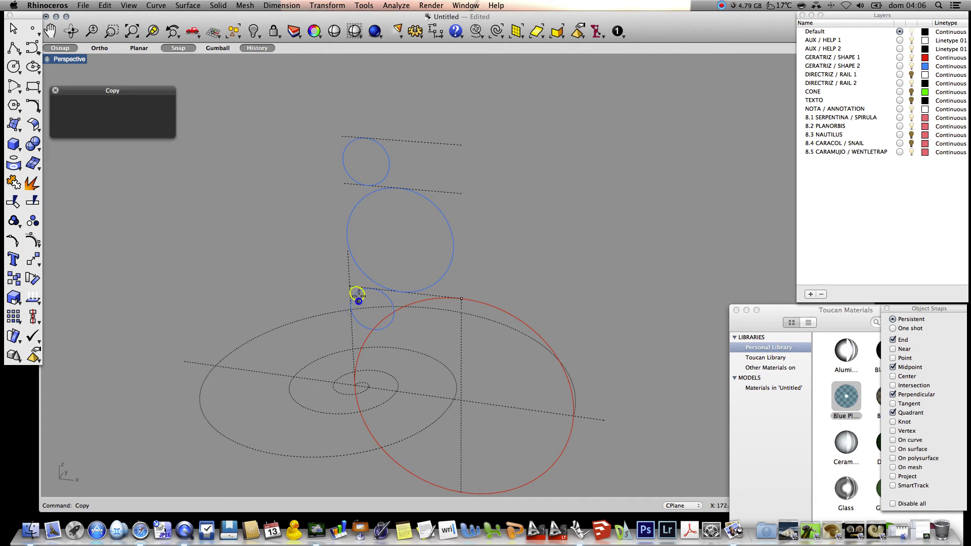
pyautogui.click(351, 132)
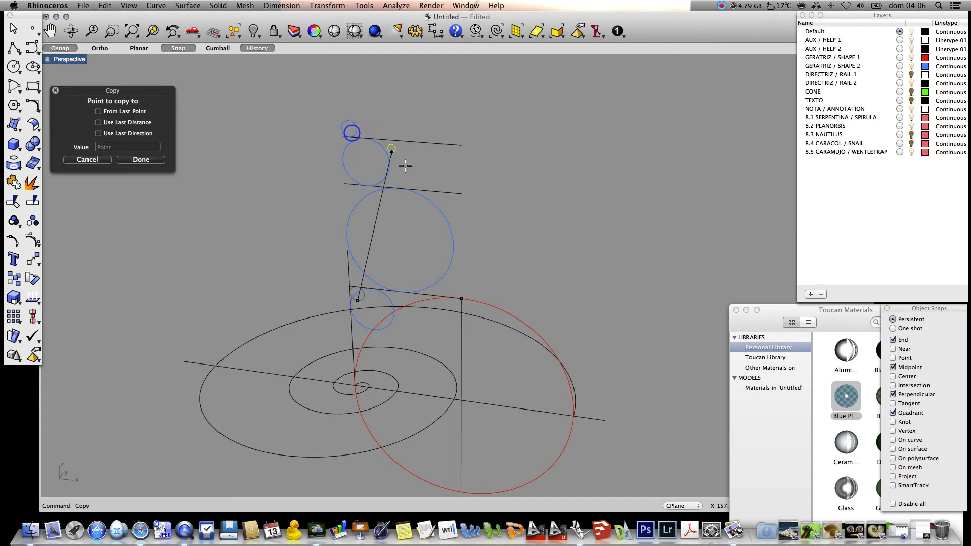
pyautogui.press('Return')
pyautogui.click(383, 294)
pyautogui.press('Delete')
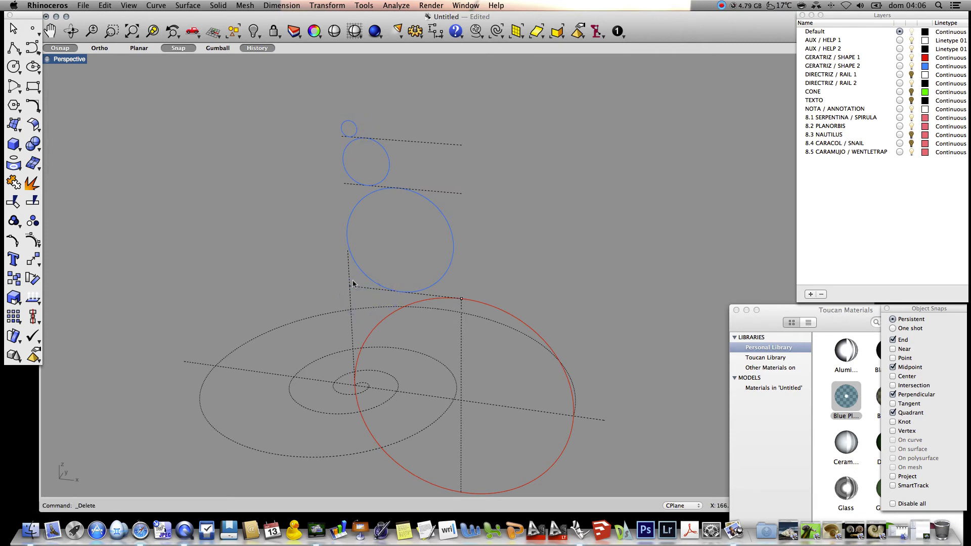
# Extend the vertical dashed axis line upward past the smallest blue circle, using the Natural type.
pyautogui.write('Extend')
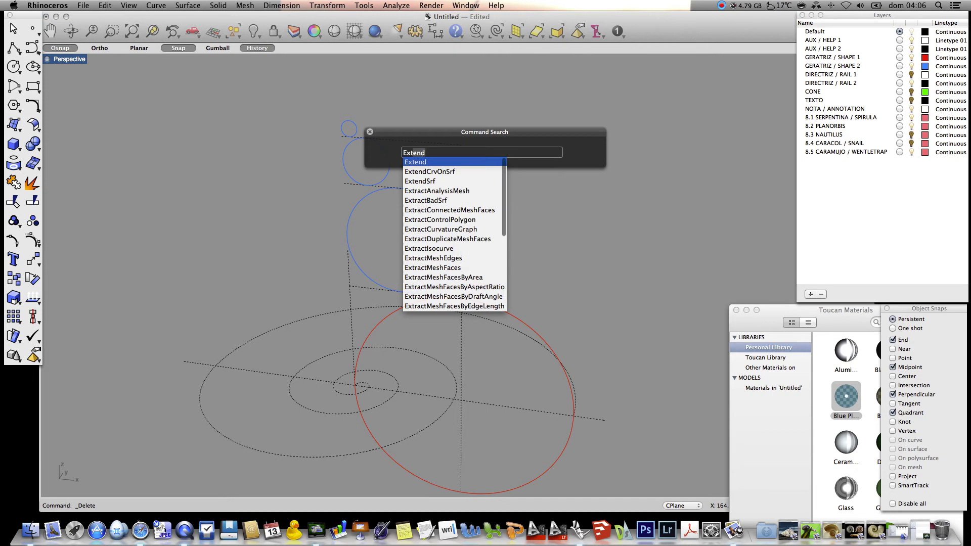
pyautogui.press('Return')
pyautogui.click(347, 263)
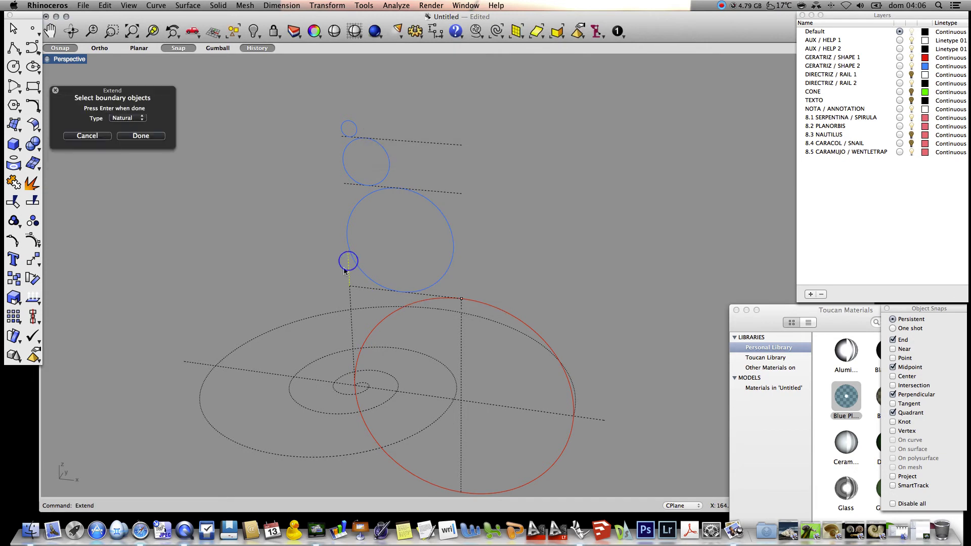
pyautogui.press('Return')
pyautogui.click(347, 263)
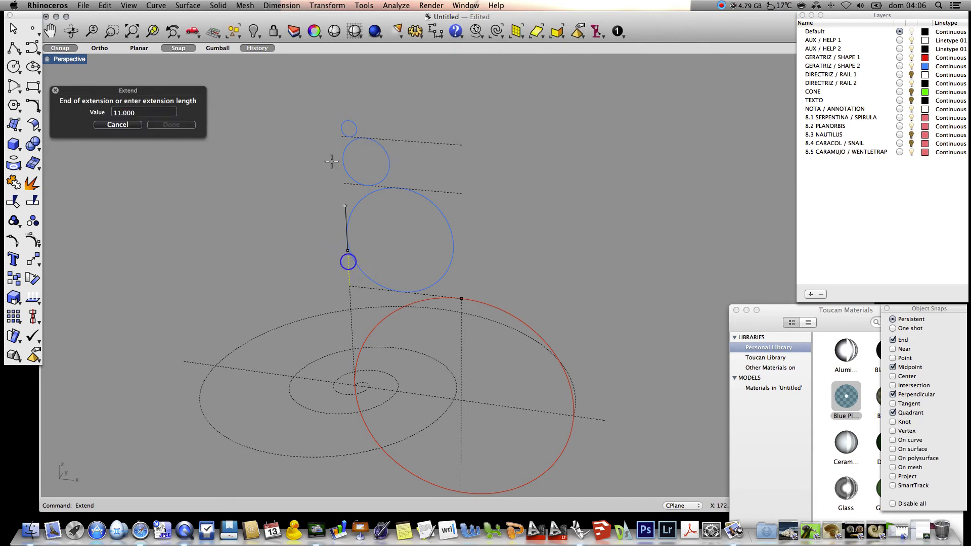
pyautogui.click(336, 76)
# Join the two segments of the vertical dashed axis into one curve and clear the selection.
pyautogui.click(348, 272)
pyautogui.click(351, 297)
pyautogui.click(351, 296)
pyautogui.click(347, 273)
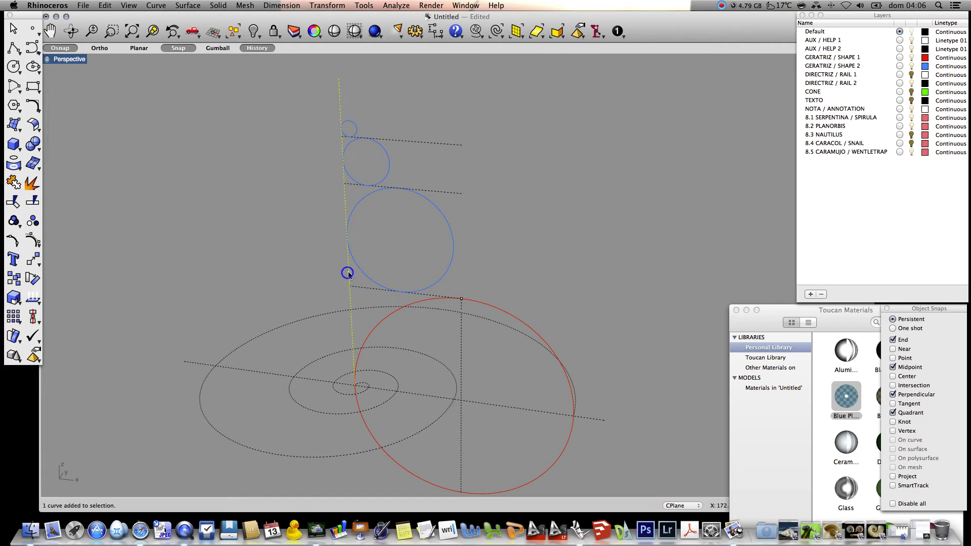
pyautogui.click(13, 182)
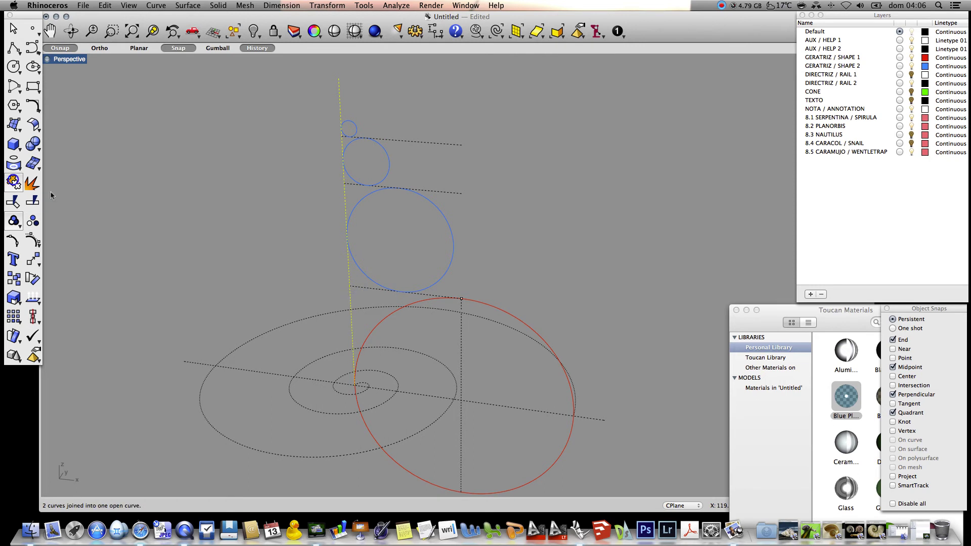
pyautogui.click(501, 249)
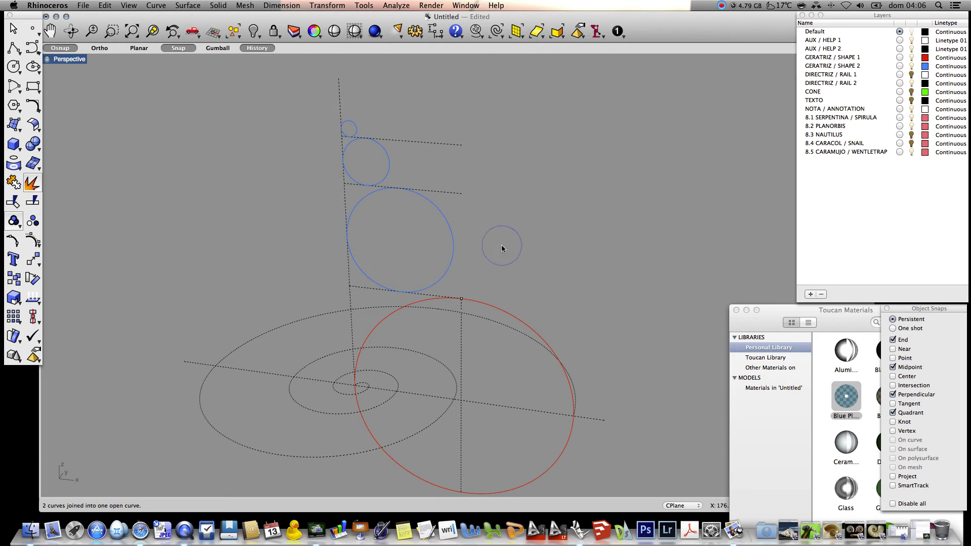
# Turn on the DIRECTRIZ / RAIL 1 layer and delete the smaller raised spiral at the red circle's top.
pyautogui.moveTo(542, 247); pyautogui.dragTo(516, 251, button='right')
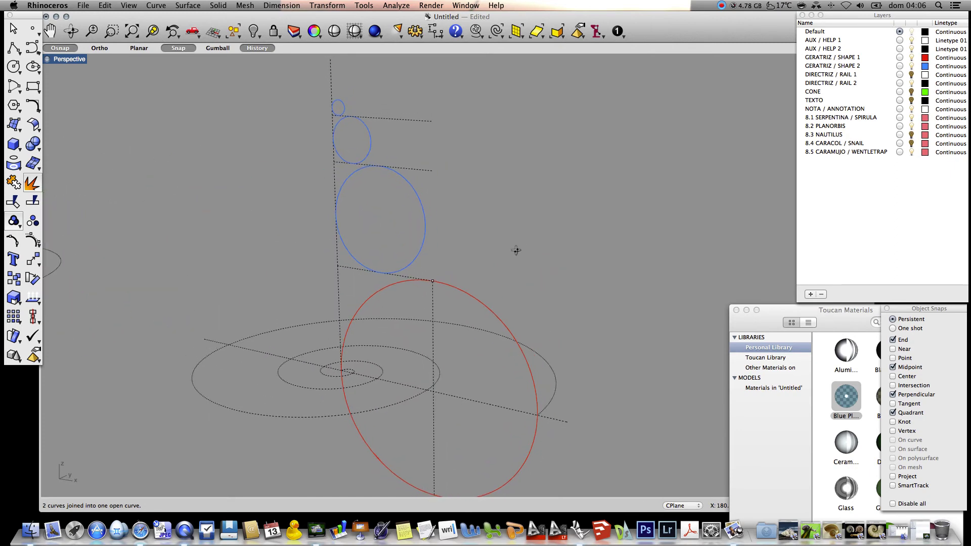
pyautogui.click(911, 75)
pyautogui.click(445, 267)
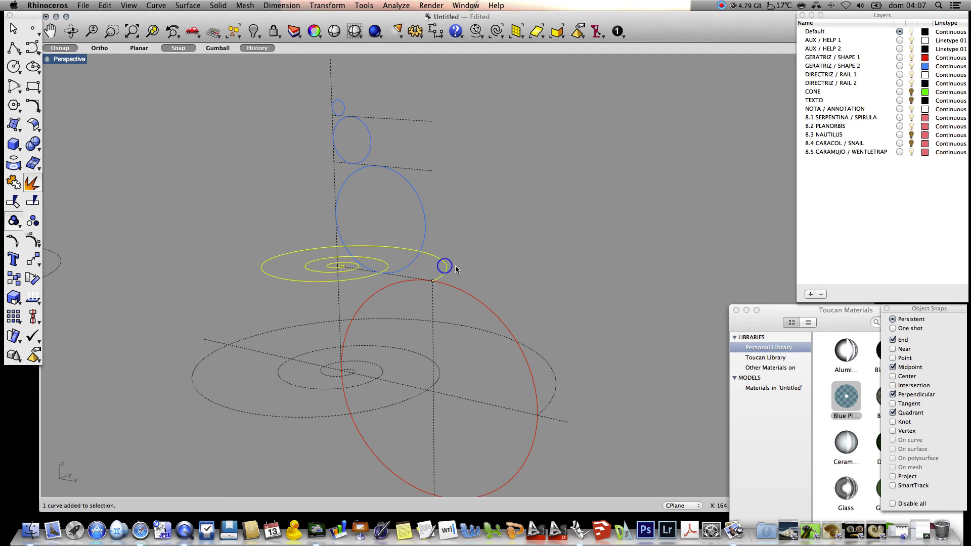
pyautogui.press('Delete')
pyautogui.moveTo(478, 227); pyautogui.dragTo(495, 239, button='right')
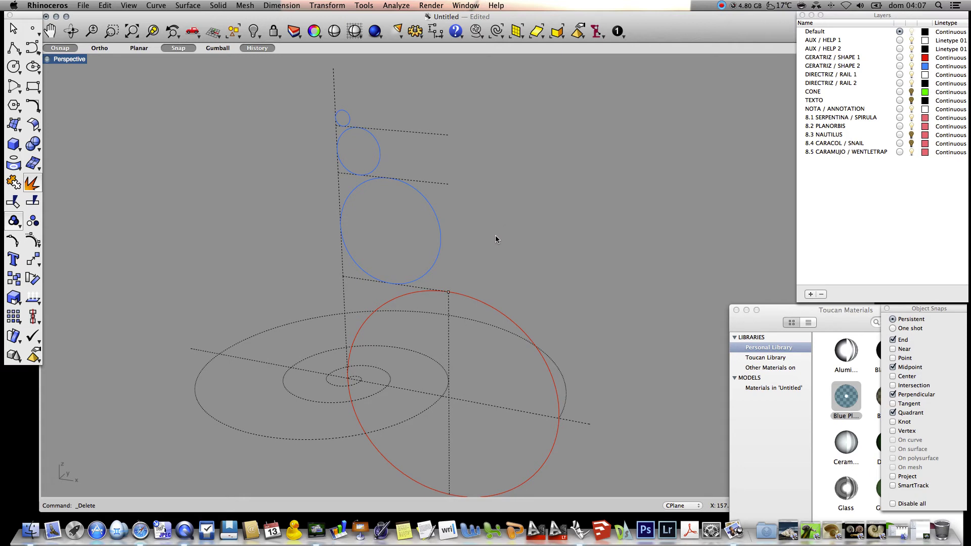
# Make CONE the current layer.
pyautogui.moveTo(506, 213); pyautogui.dragTo(527, 202, button='right')
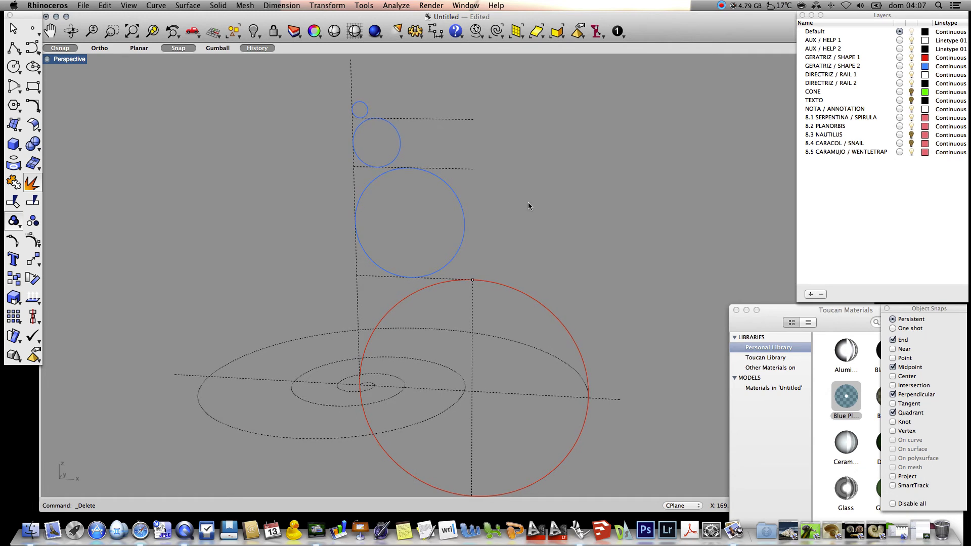
pyautogui.click(905, 92)
# Try a polyline through the outer quadrants of the red circle and the three blue circles, and delete it.
pyautogui.click(14, 48)
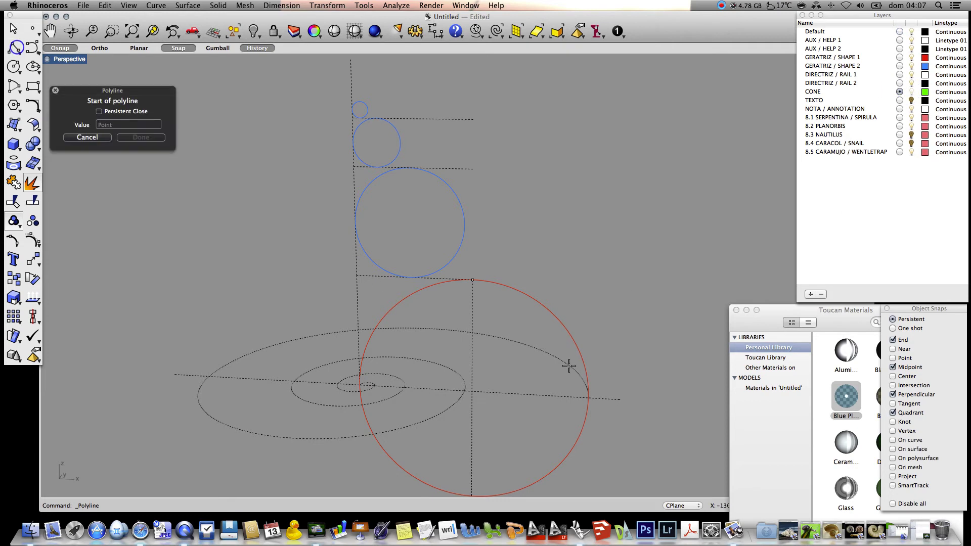
pyautogui.click(588, 398)
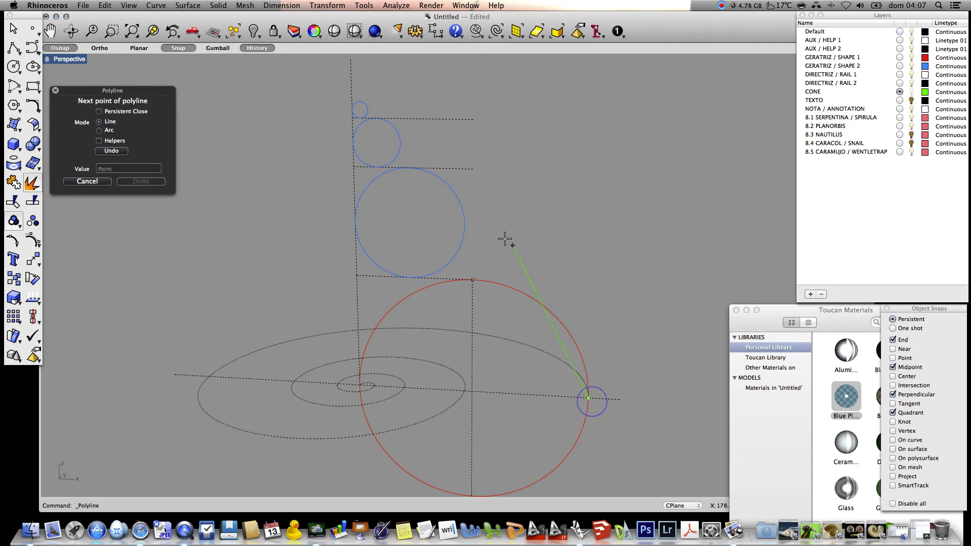
pyautogui.click(467, 221)
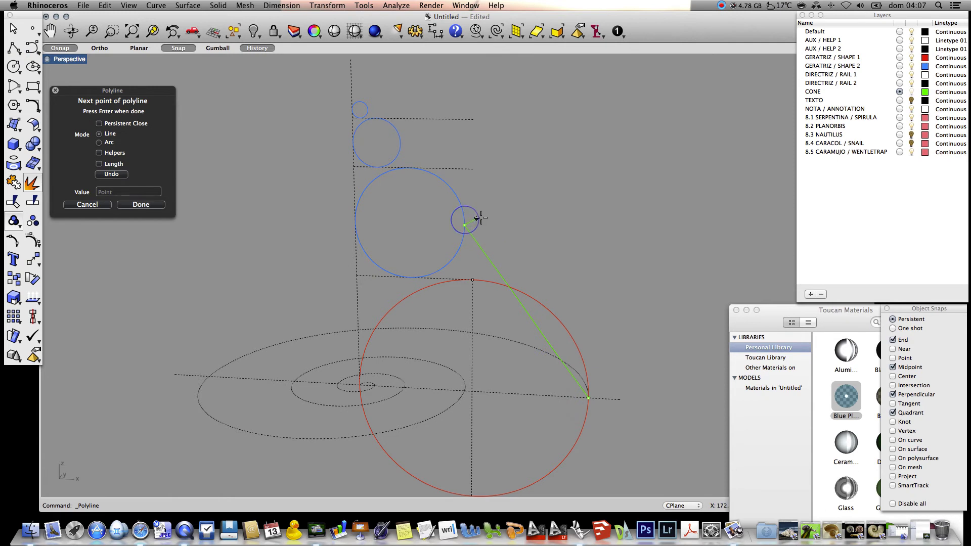
pyautogui.click(400, 144)
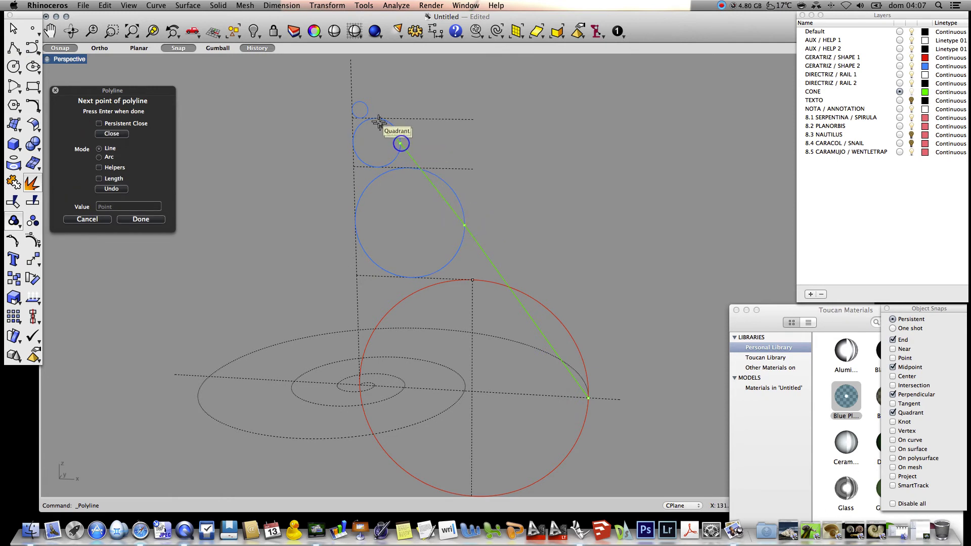
pyautogui.click(368, 111)
pyautogui.press('Return')
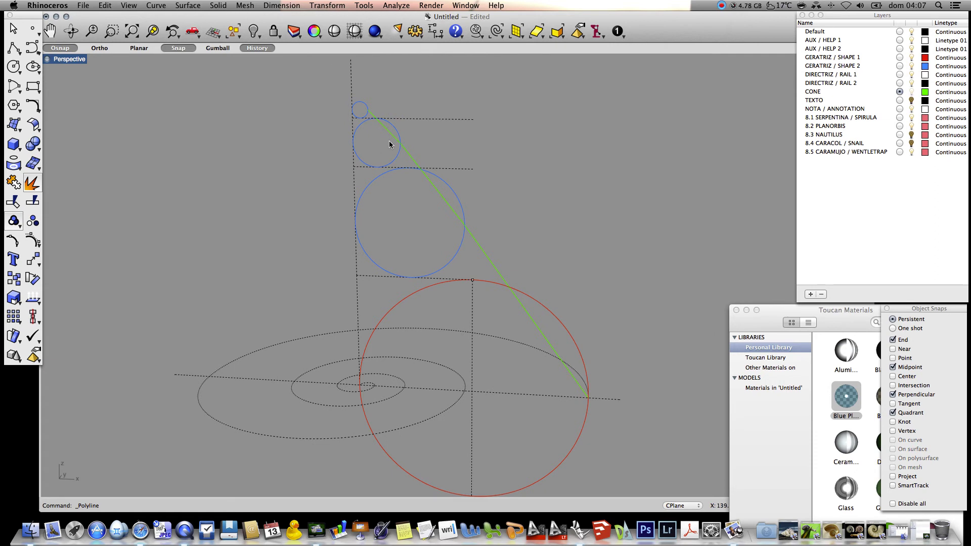
pyautogui.click(411, 159)
pyautogui.press('Delete')
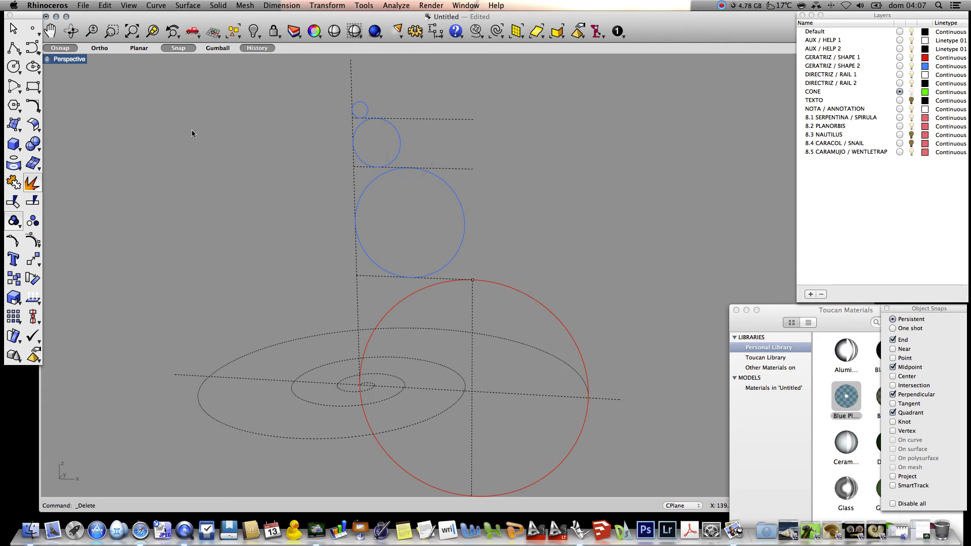
# Draw a degree 3 control-point curve using the outer quadrants of the red circle and the three blue circles.
pyautogui.click(33, 48)
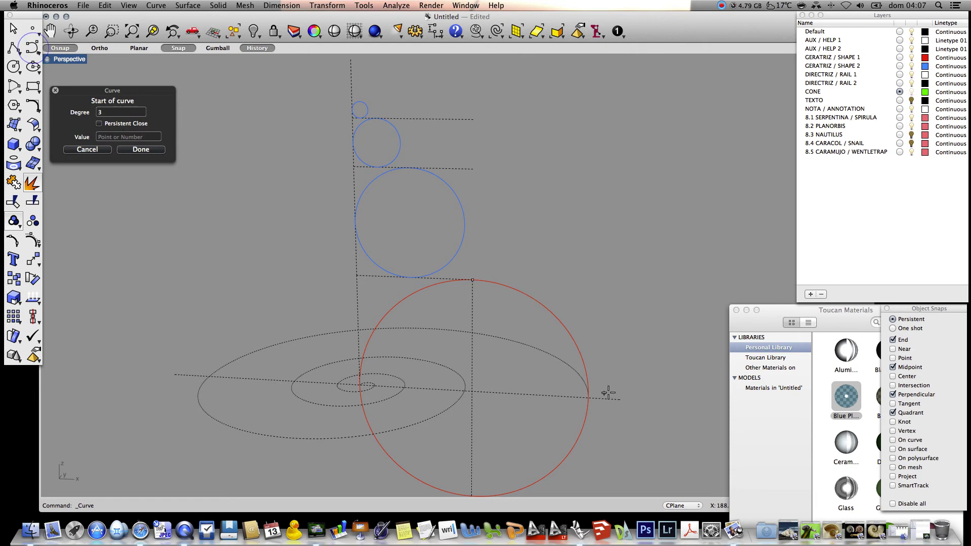
pyautogui.click(589, 400)
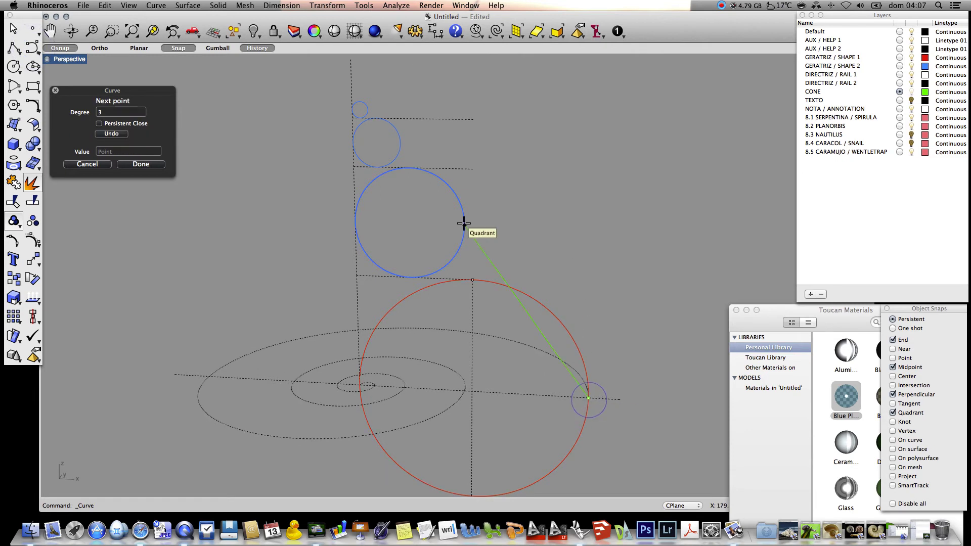
pyautogui.click(464, 224)
pyautogui.click(403, 144)
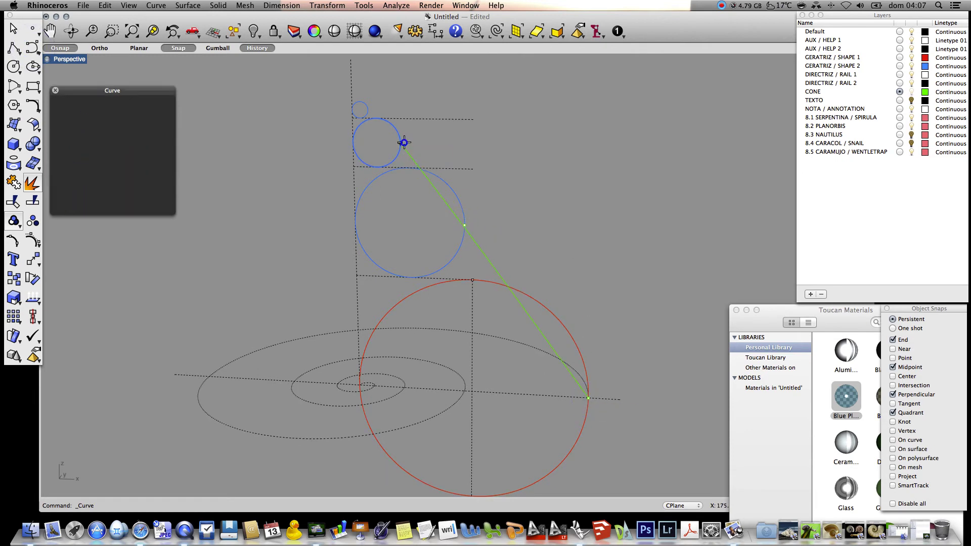
pyautogui.click(365, 106)
pyautogui.press('Return')
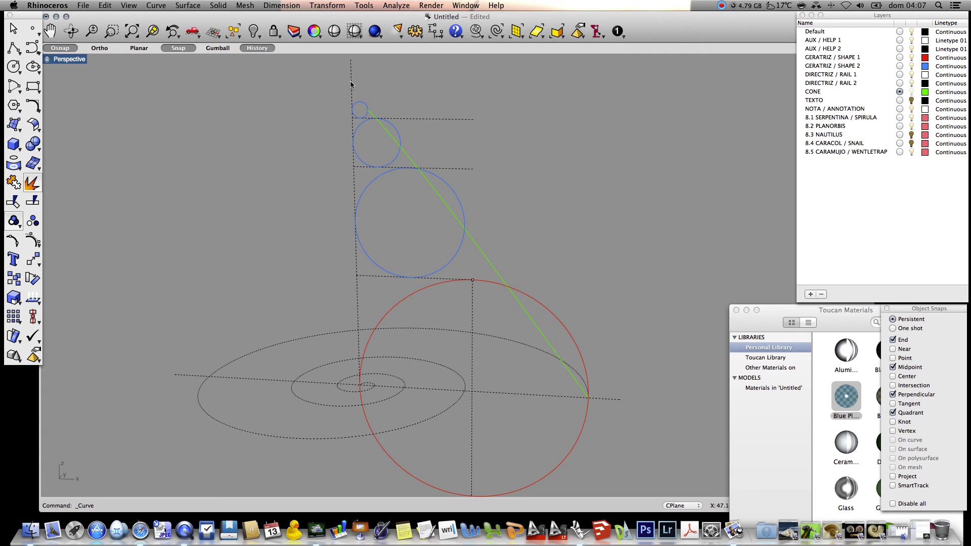
# Extend the top end of the green profile curve to the vertical dashed axis, using the Natural type.
pyautogui.write('Extend')
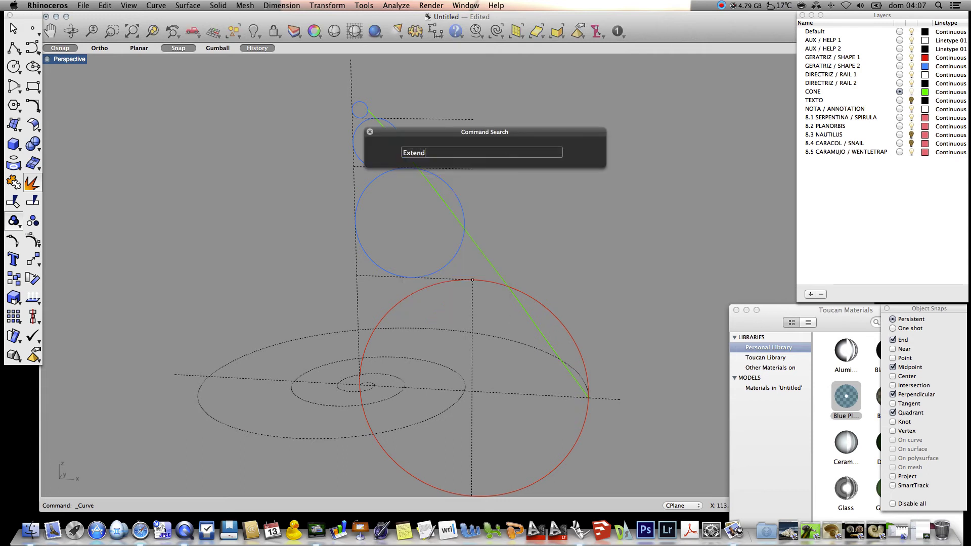
pyautogui.press('Return')
pyautogui.click(351, 93)
pyautogui.press('Return')
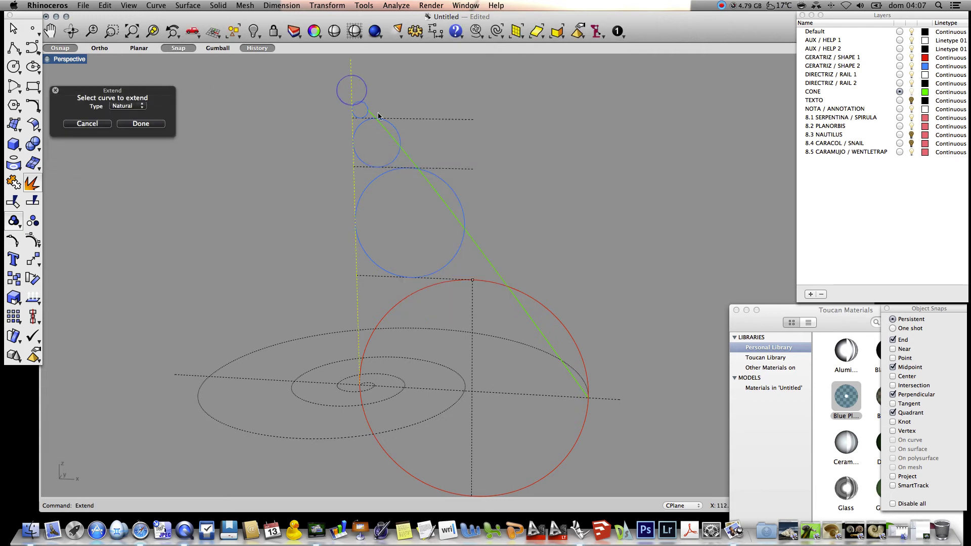
pyautogui.click(371, 116)
pyautogui.press('Return')
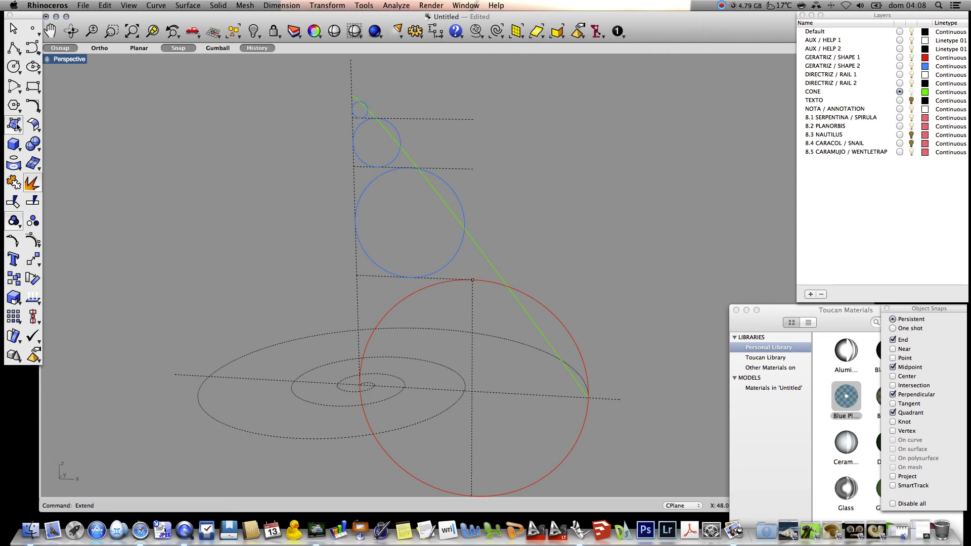
# Split the vertical dashed axis with the green profile curve as the cutting object.
pyautogui.click(33, 203)
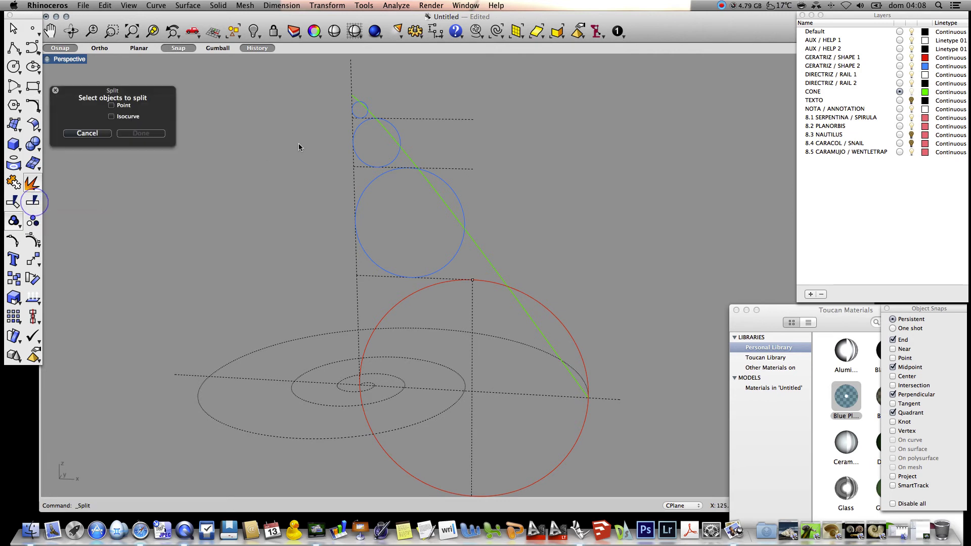
pyautogui.click(353, 162)
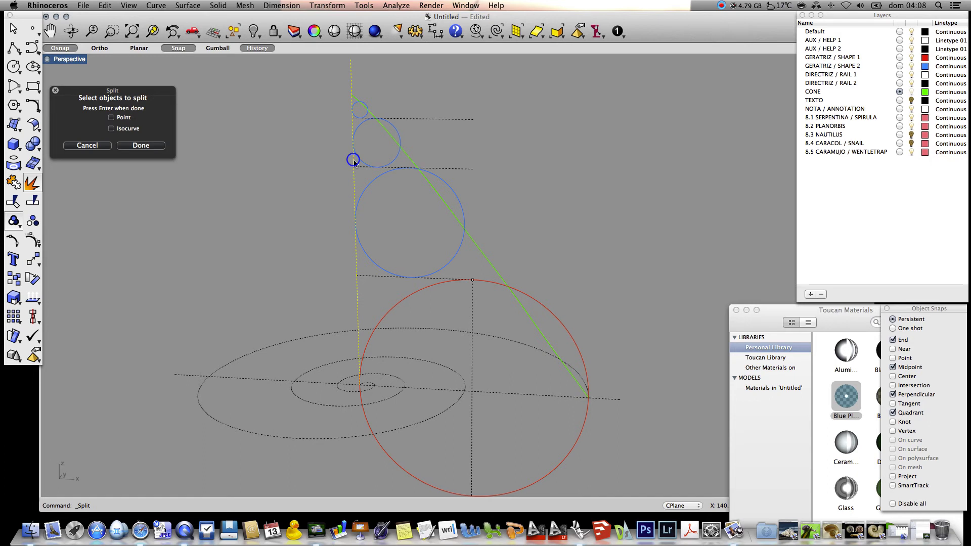
pyautogui.press('Return')
pyautogui.click(409, 160)
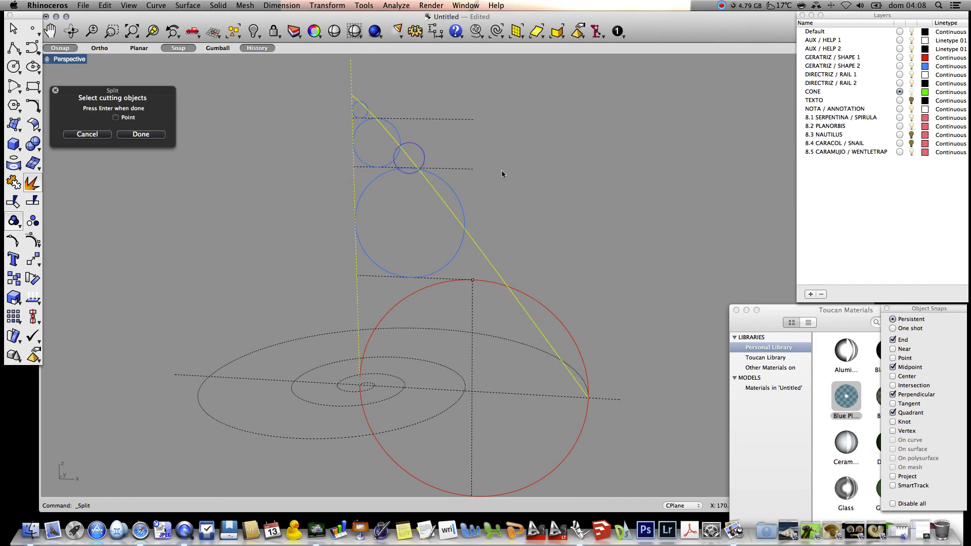
pyautogui.press('Return')
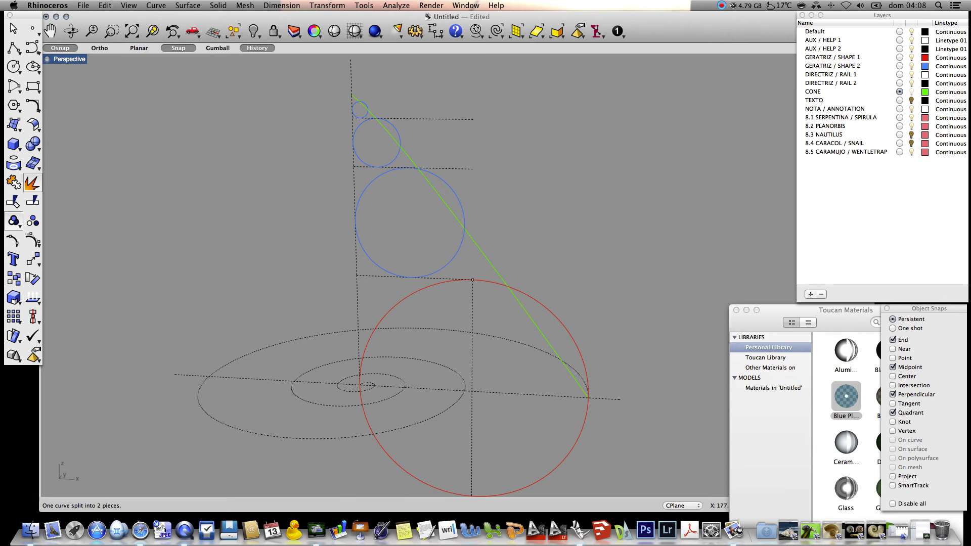
# Revolve the green profile curve a full circle around the vertical axis and apply the Glass material to the cone.
pyautogui.write('revolve')
pyautogui.press('Return')
pyautogui.click(405, 156)
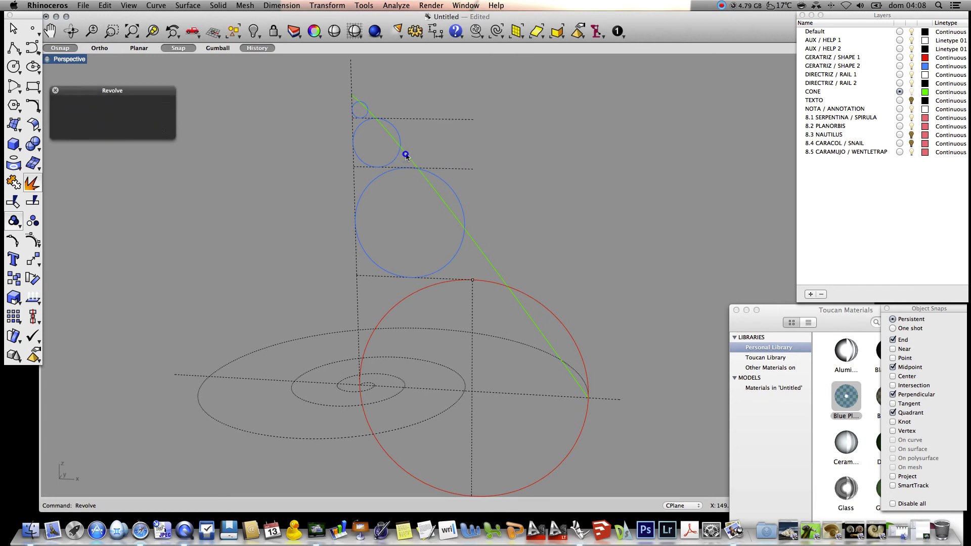
pyautogui.press('Return')
pyautogui.click(350, 97)
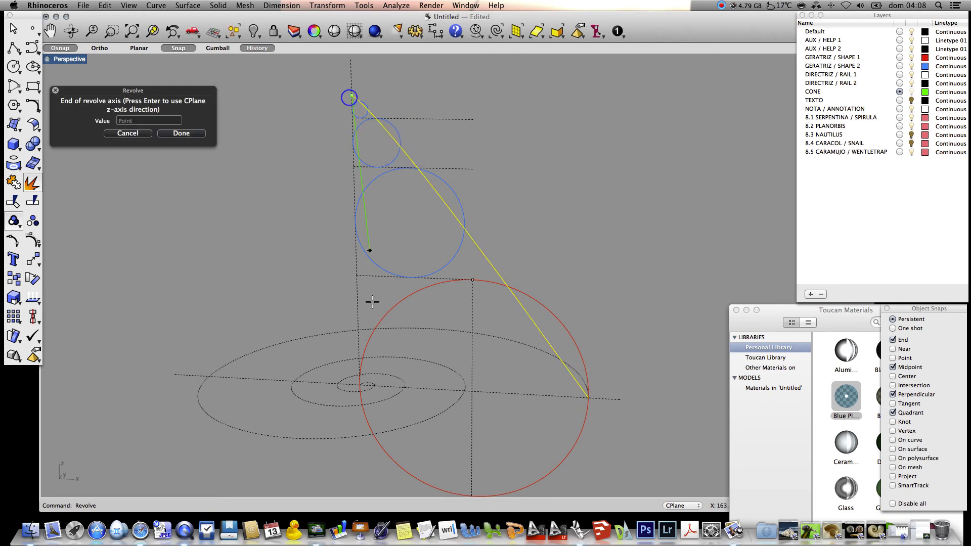
pyautogui.click(358, 278)
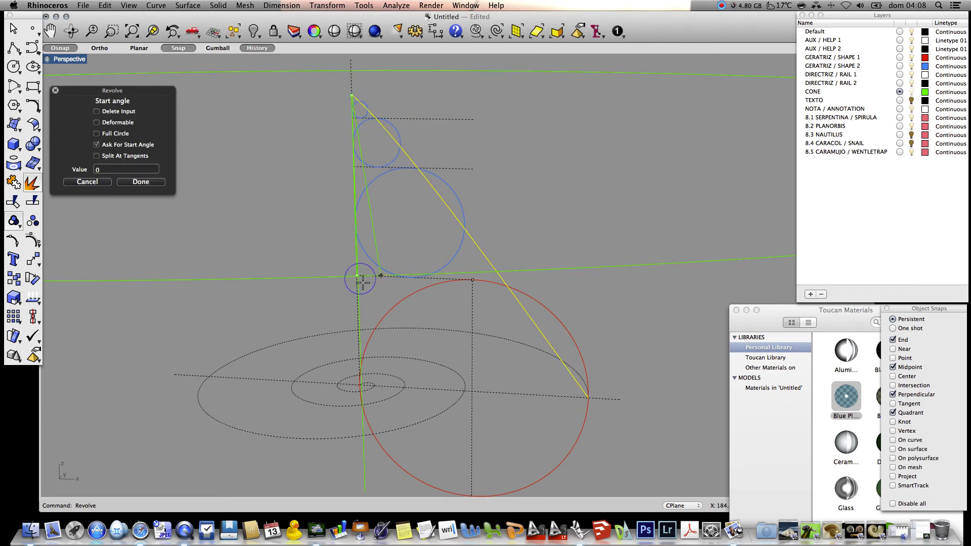
pyautogui.click(112, 133)
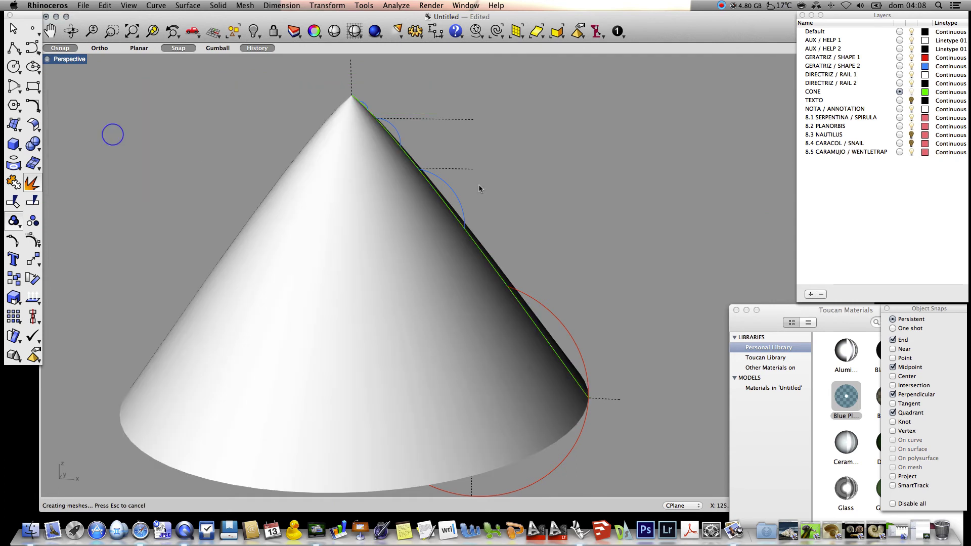
pyautogui.moveTo(838, 488); pyautogui.dragTo(501, 447)
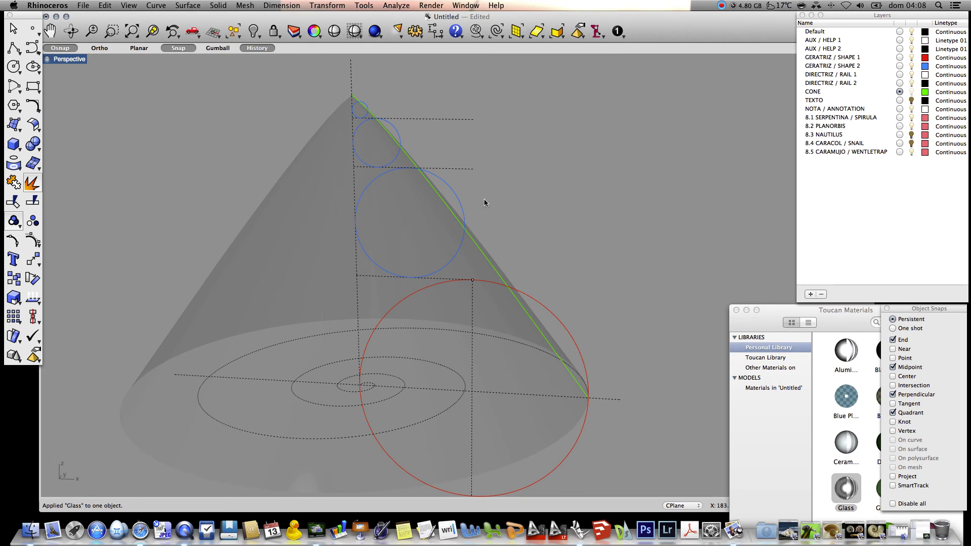
# Move the axis segment below the cone's apex to the DIRECTRIZ / RAIL 2 layer and clear the selection.
pyautogui.click(354, 182)
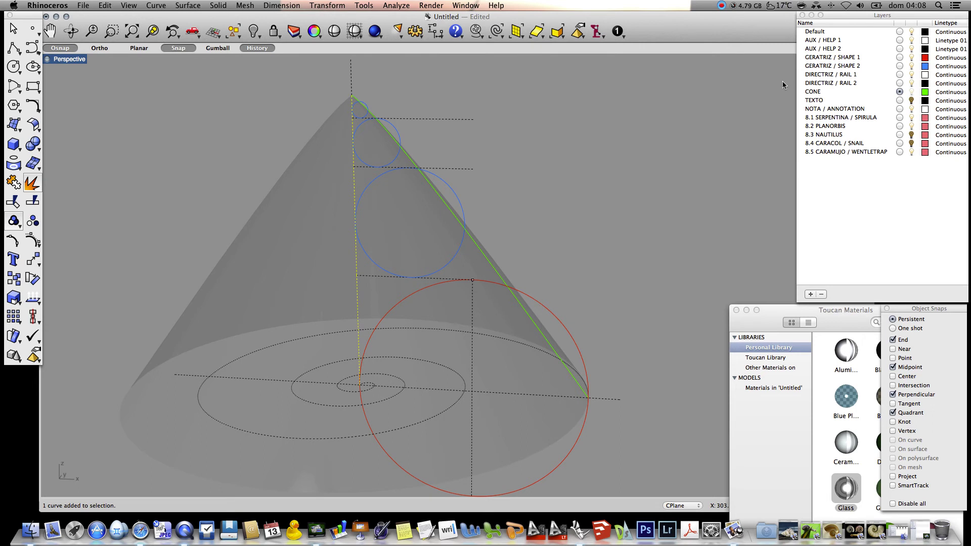
pyautogui.click(319, 32)
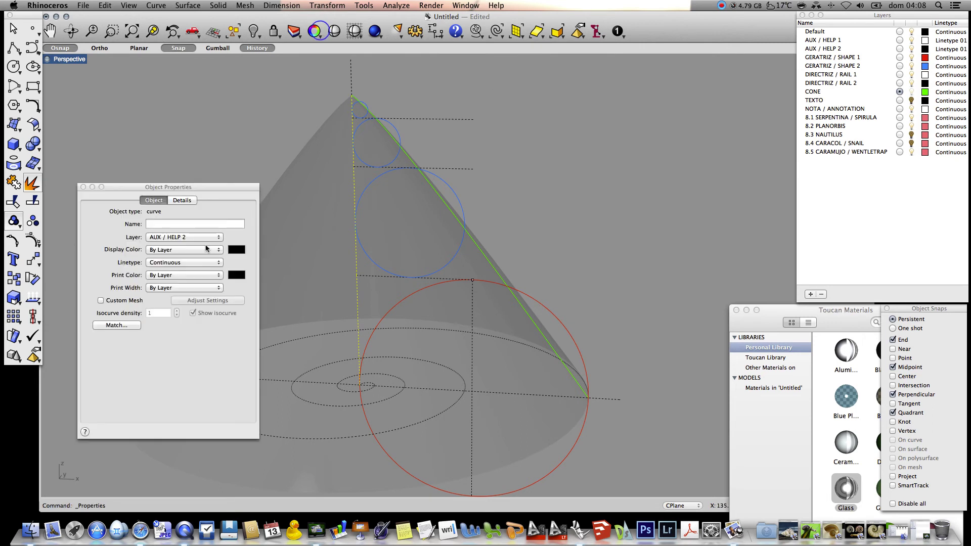
pyautogui.click(172, 237)
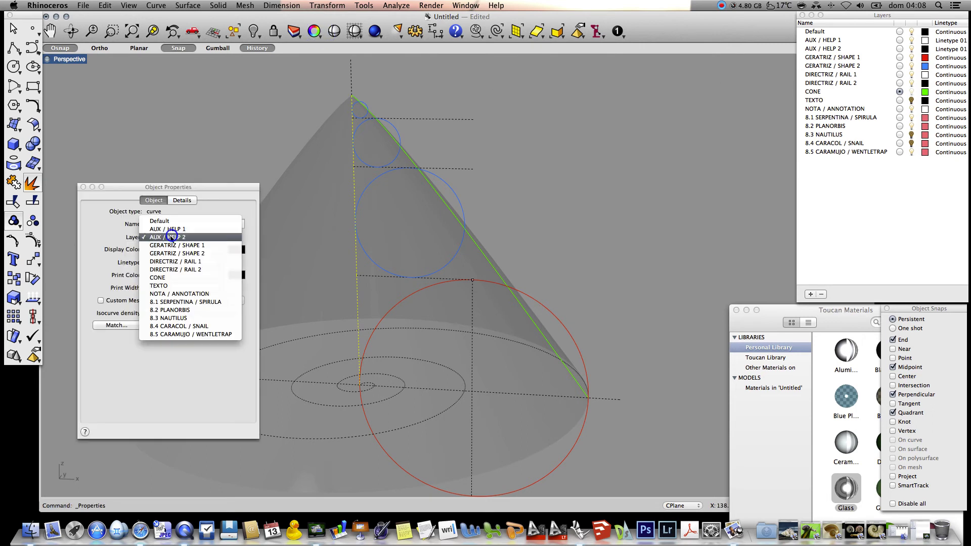
pyautogui.click(184, 271)
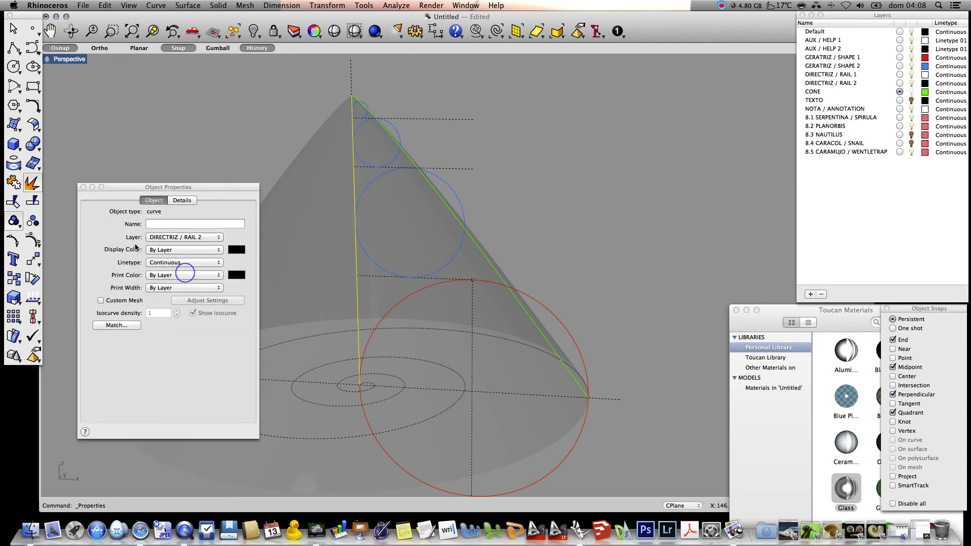
pyautogui.click(83, 187)
pyautogui.click(555, 188)
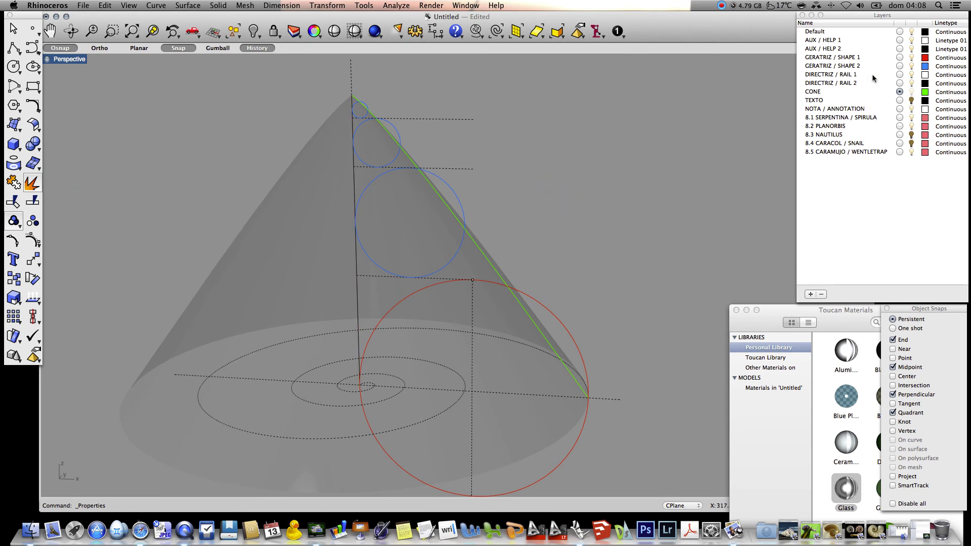
# Make DIRECTRIZ / RAIL 1 the current layer and project the base spiral onto the cone surface.
pyautogui.click(900, 74)
pyautogui.click(515, 343)
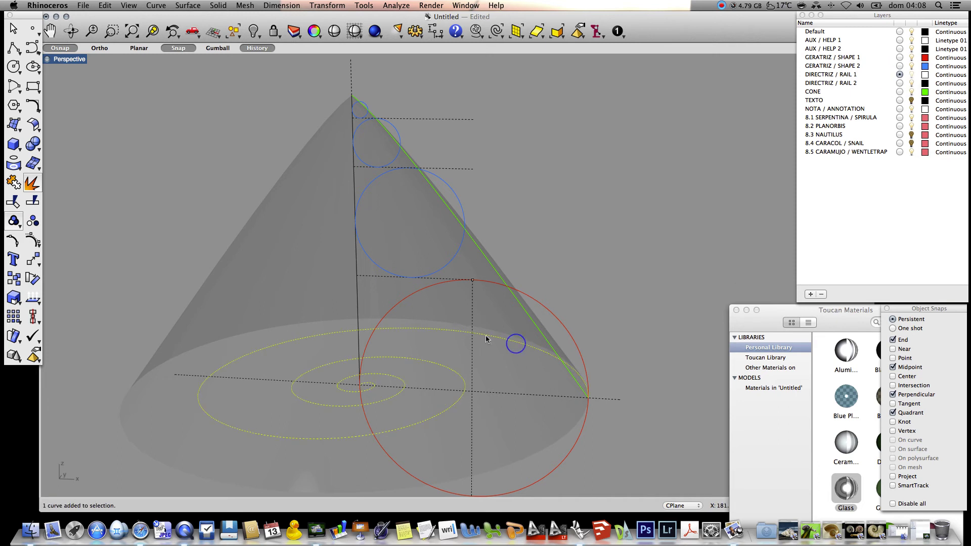
pyautogui.click(517, 237)
pyautogui.click(268, 243)
pyautogui.click(565, 205)
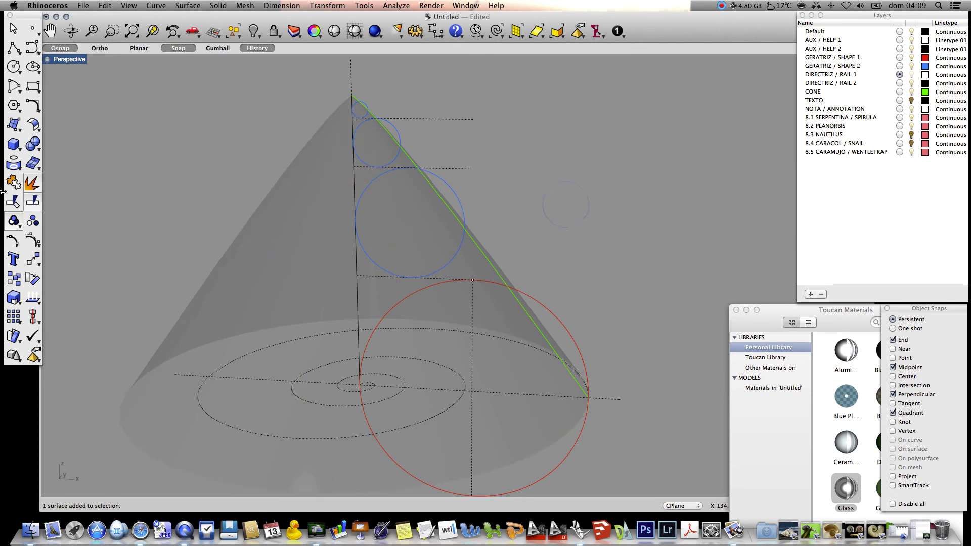
pyautogui.click(13, 164)
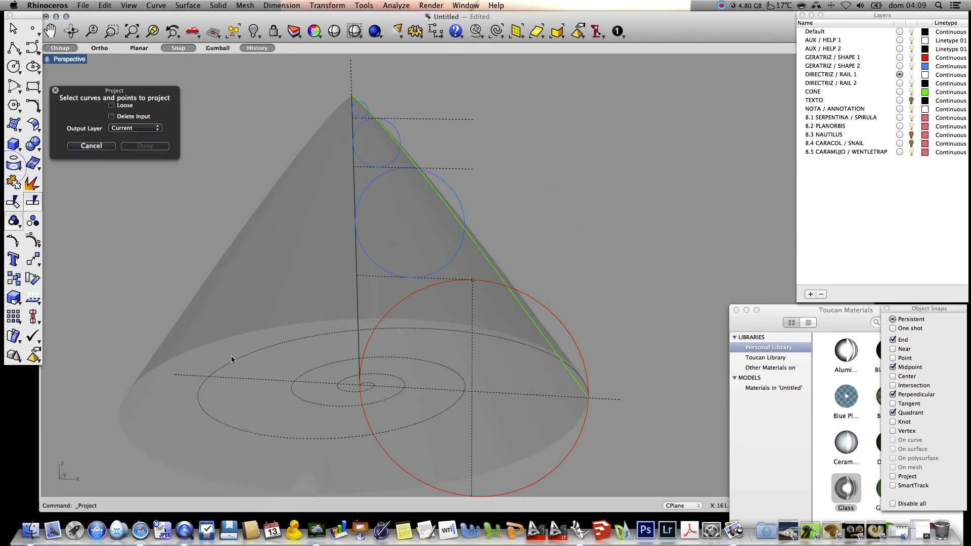
pyautogui.click(257, 353)
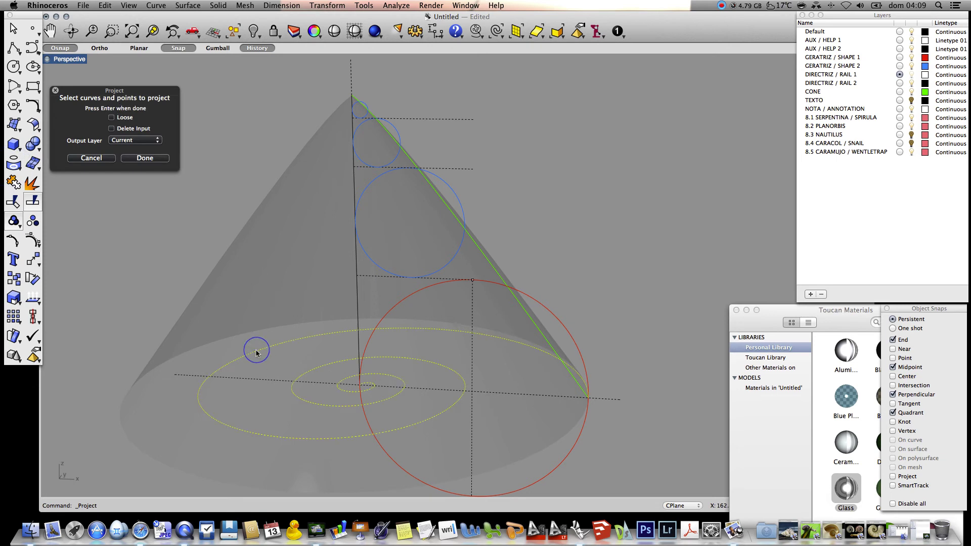
pyautogui.press('Return')
pyautogui.click(264, 301)
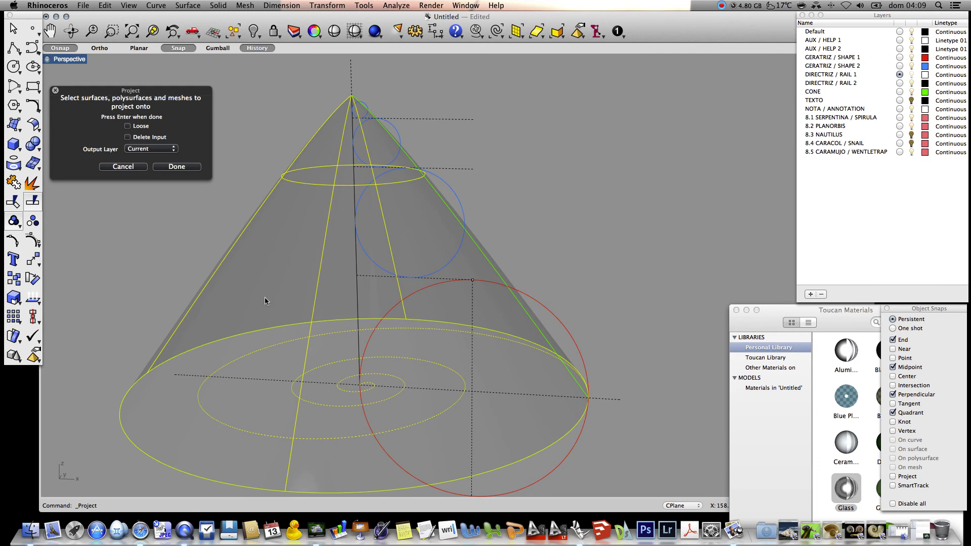
pyautogui.press('Return')
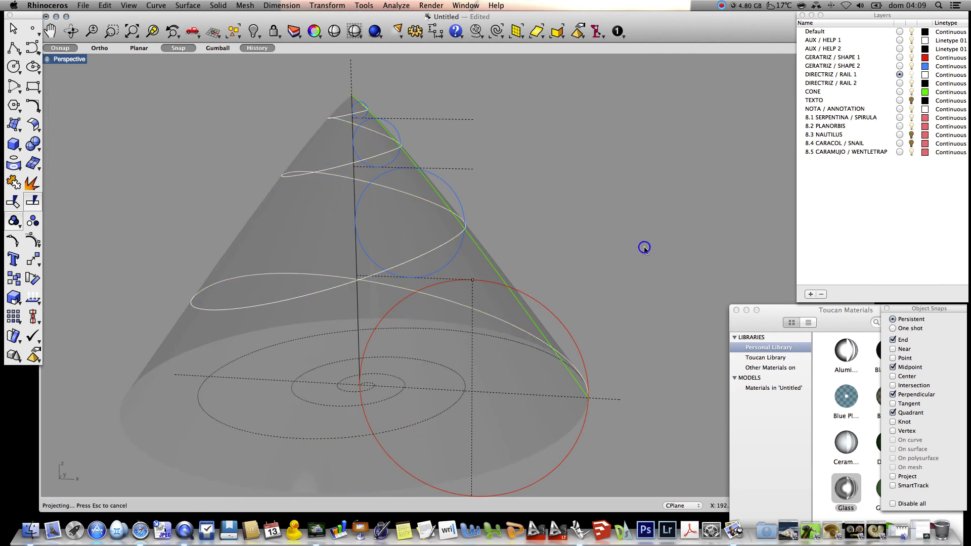
# Draw a straight polyline from the cone's apex to the upper end of the projected spiral.
pyautogui.scroll(3, 353, 96)
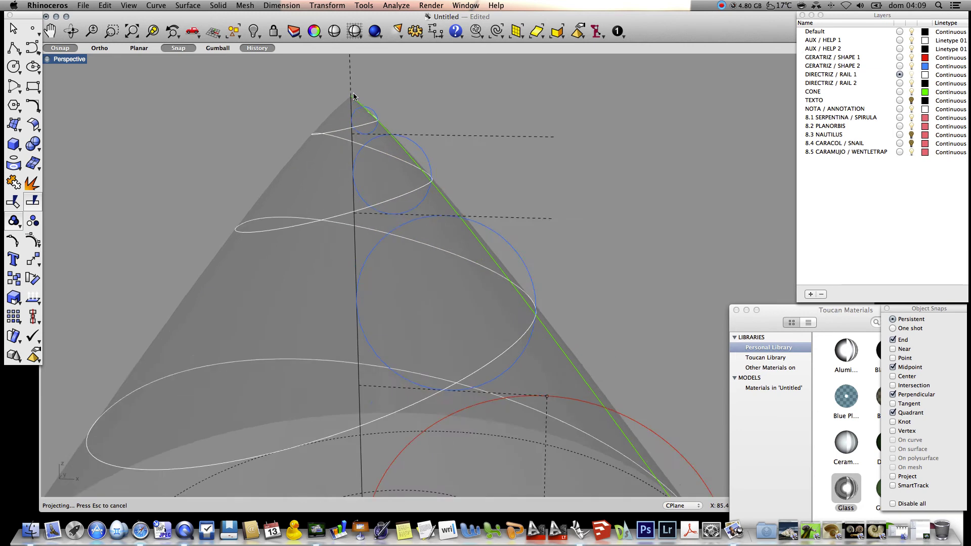
pyautogui.scroll(2, 353, 95)
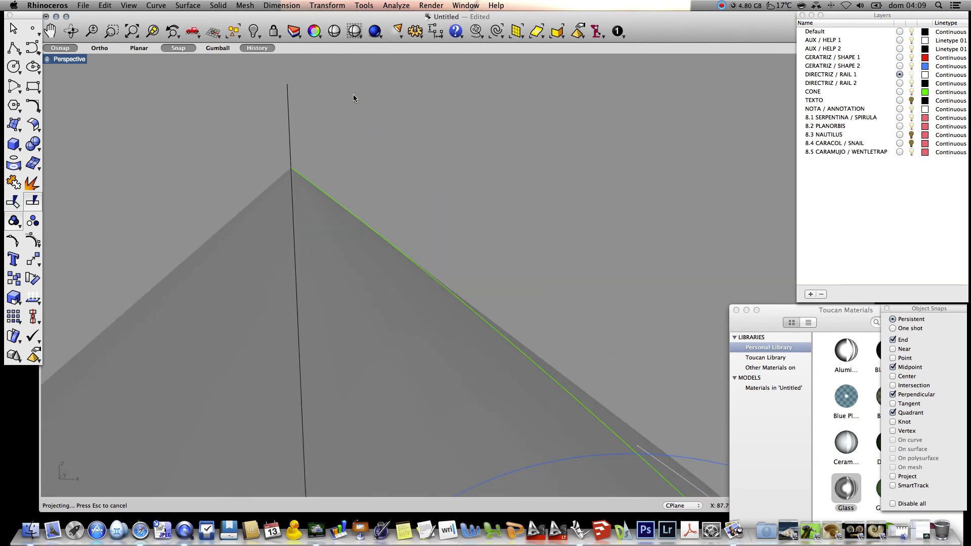
pyautogui.scroll(-2, 353, 94)
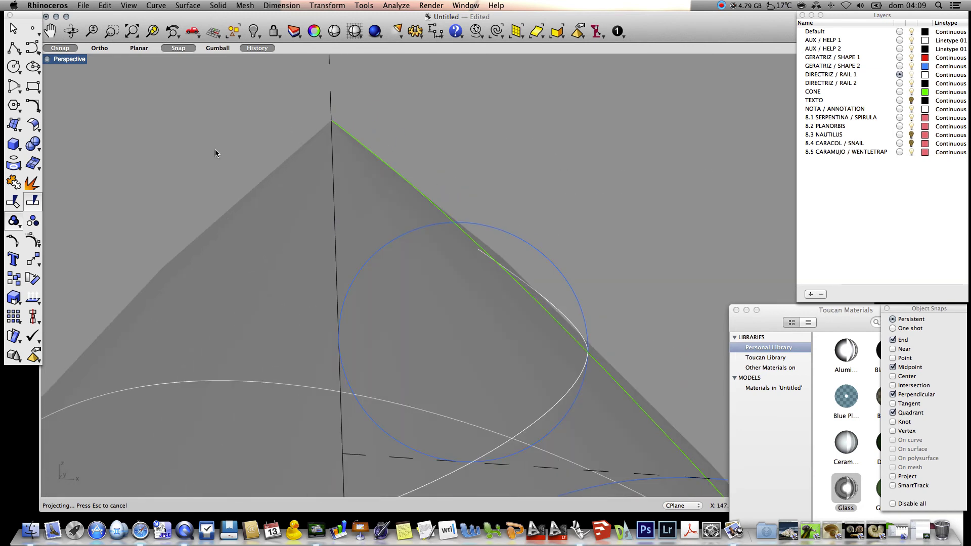
pyautogui.click(14, 47)
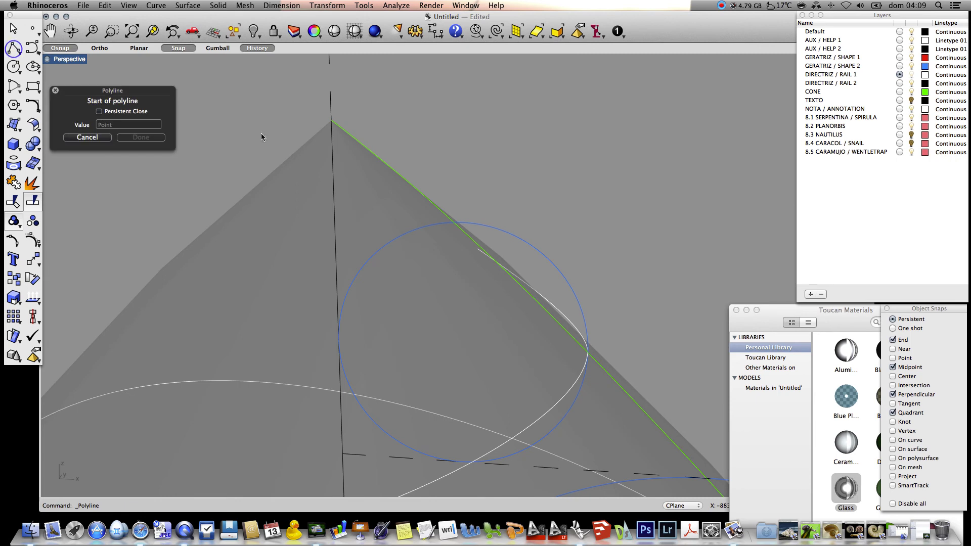
pyautogui.click(331, 122)
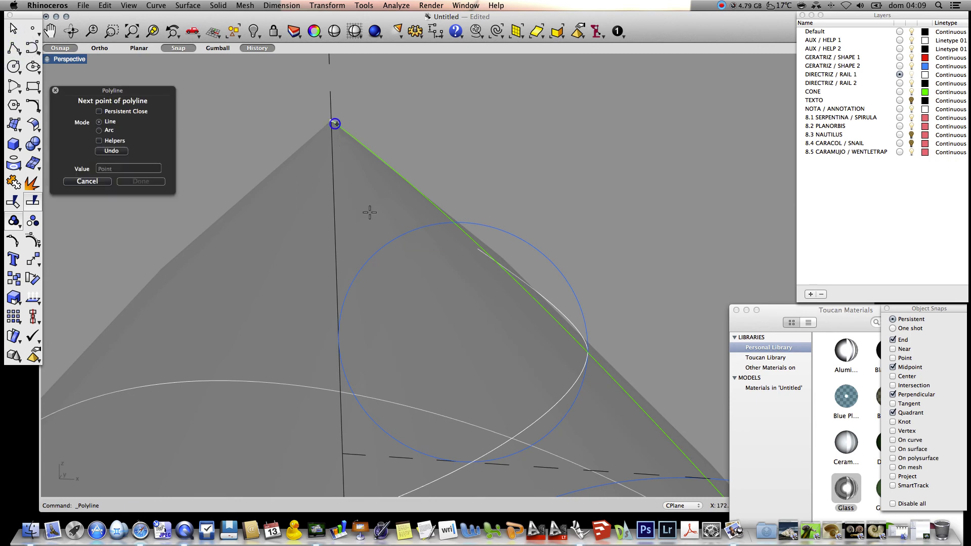
pyautogui.click(474, 252)
pyautogui.press('Return')
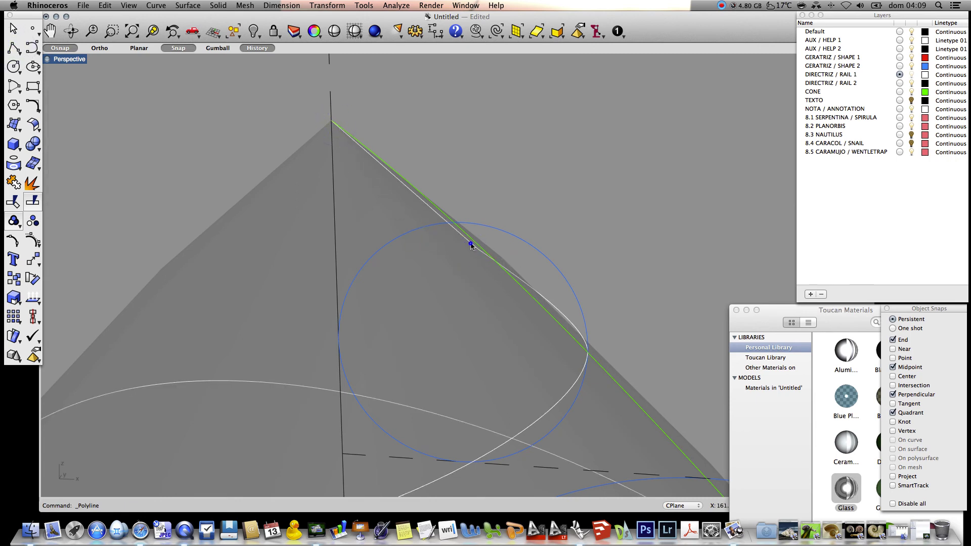
# Join the apex line and the projected spiral into one curve.
pyautogui.click(581, 377)
pyautogui.click(14, 183)
pyautogui.click(535, 172)
# Make 8.5 CARAMUJO / WENTLETRAP the current layer.
pyautogui.scroll(-5, 239, 197)
pyautogui.scroll(-5, 241, 197)
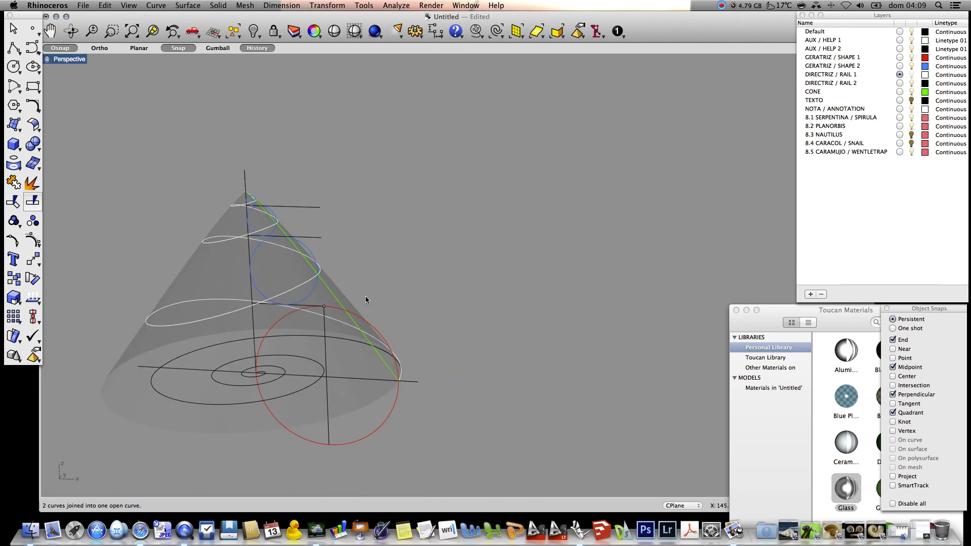
pyautogui.moveTo(437, 352); pyautogui.dragTo(466, 358, button='right')
pyautogui.moveTo(483, 422)
pyautogui.mouseDown()
pyautogui.moveTo(132, 229)
pyautogui.moveTo(139, 81)
pyautogui.mouseUp()
pyautogui.click(152, 31)
pyautogui.click(631, 176)
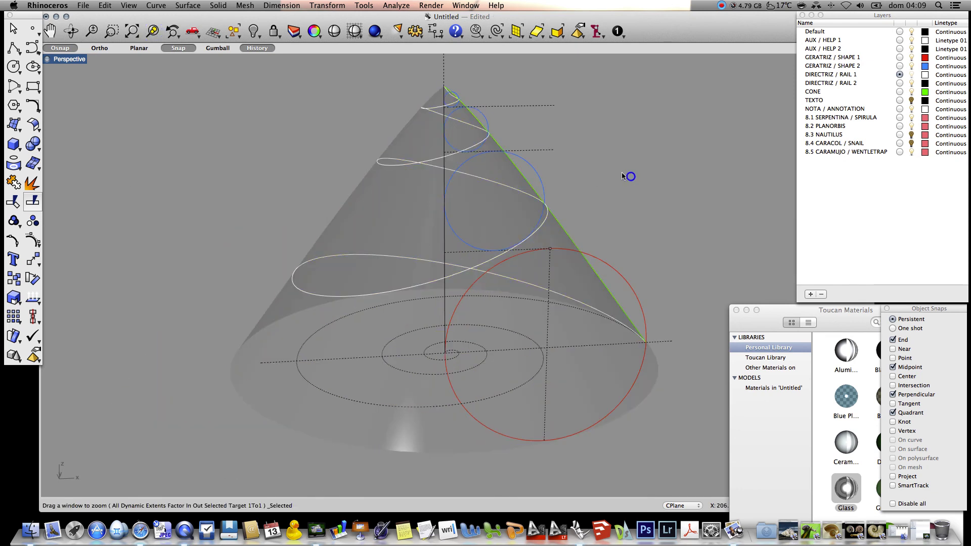
pyautogui.moveTo(650, 182)
pyautogui.mouseDown(button='right')
pyautogui.moveTo(650, 211)
pyautogui.moveTo(605, 200)
pyautogui.moveTo(616, 189)
pyautogui.mouseUp(button='right')
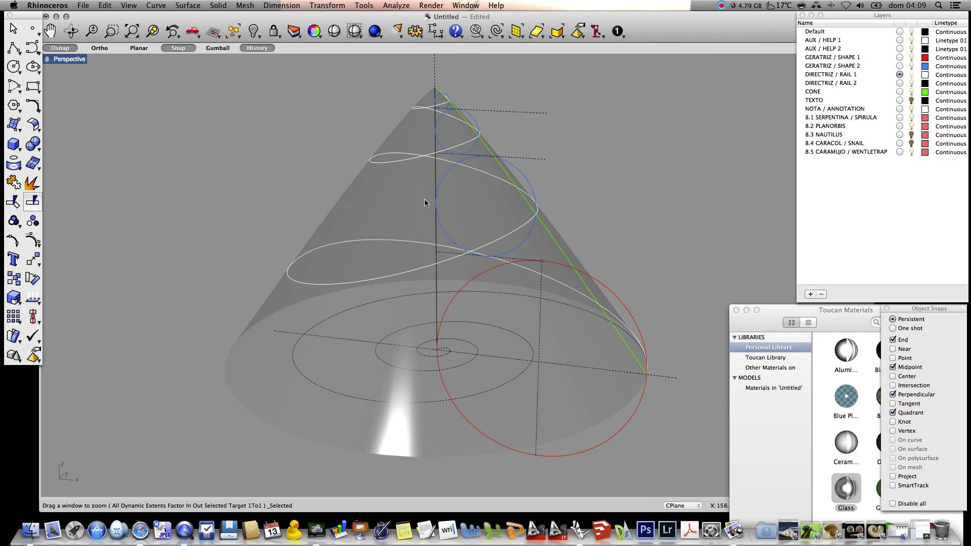
pyautogui.click(436, 235)
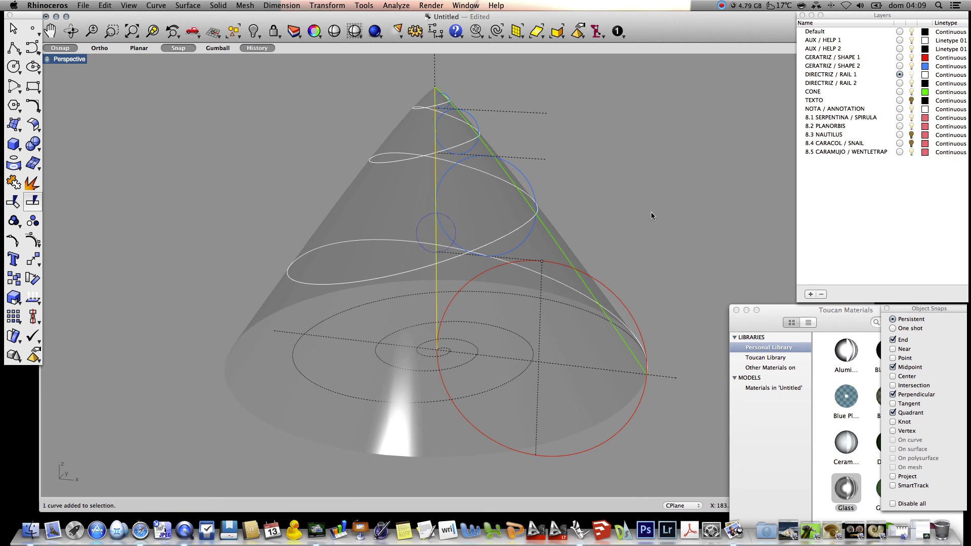
pyautogui.click(900, 151)
# Create a Sweep2 surface with the conical spiral and vertical axis as rails and the red circle as the only cross section.
pyautogui.write('Sweep2')
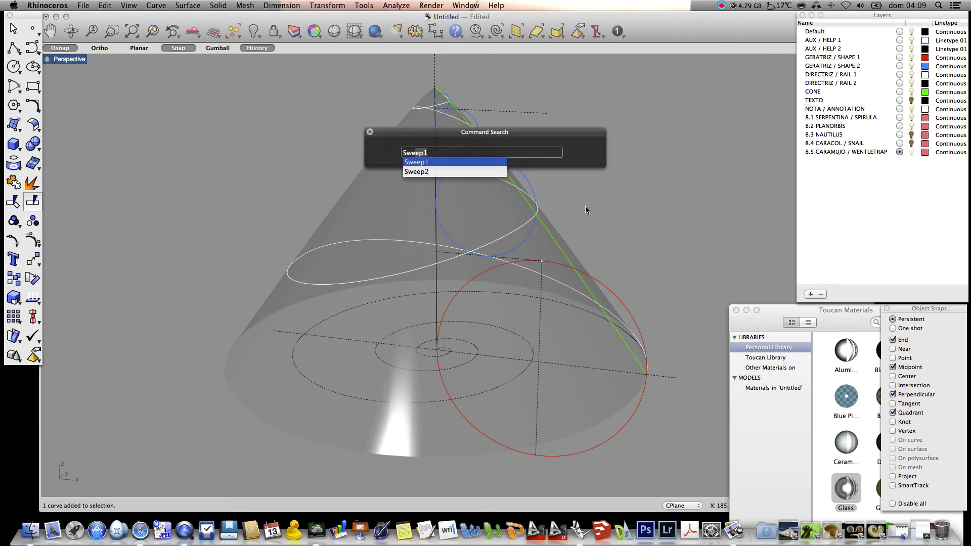
pyautogui.click(440, 171)
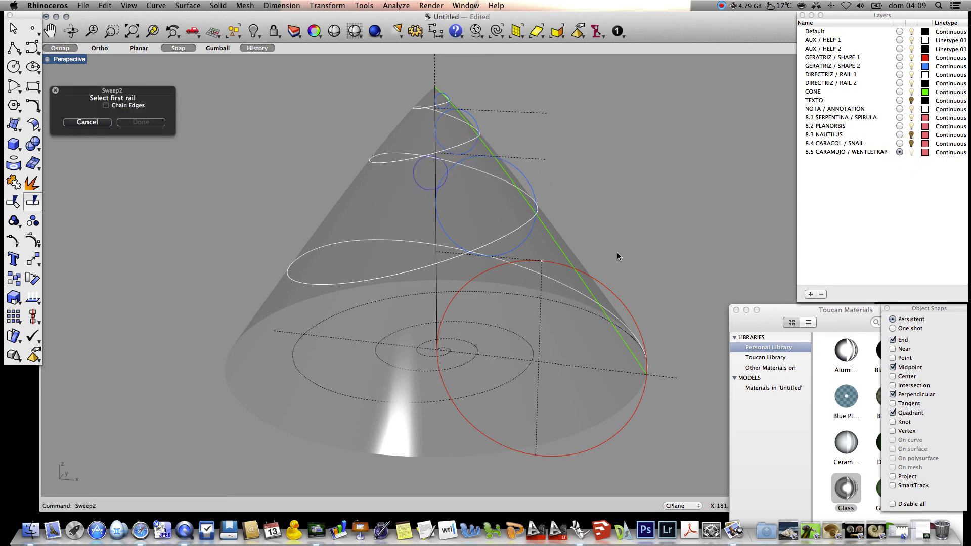
pyautogui.click(617, 319)
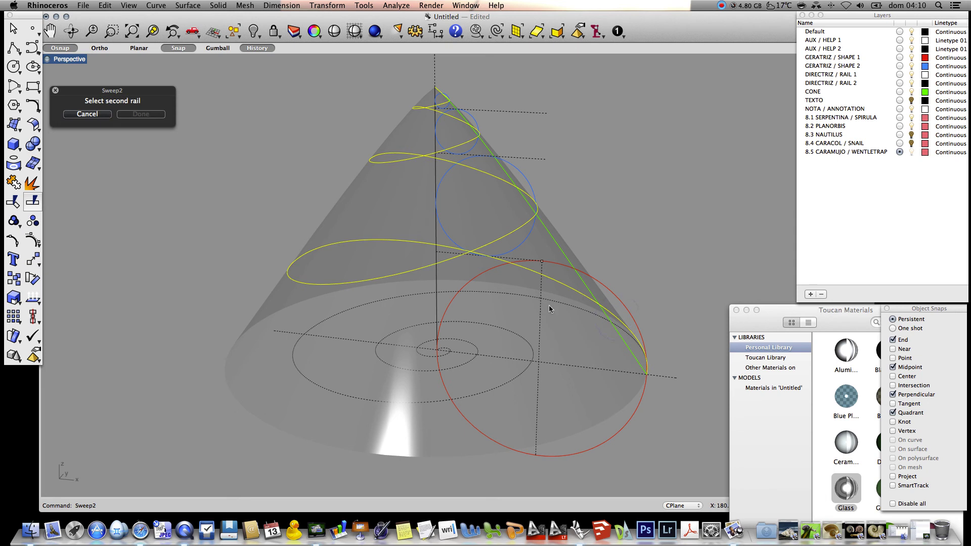
pyautogui.click(437, 314)
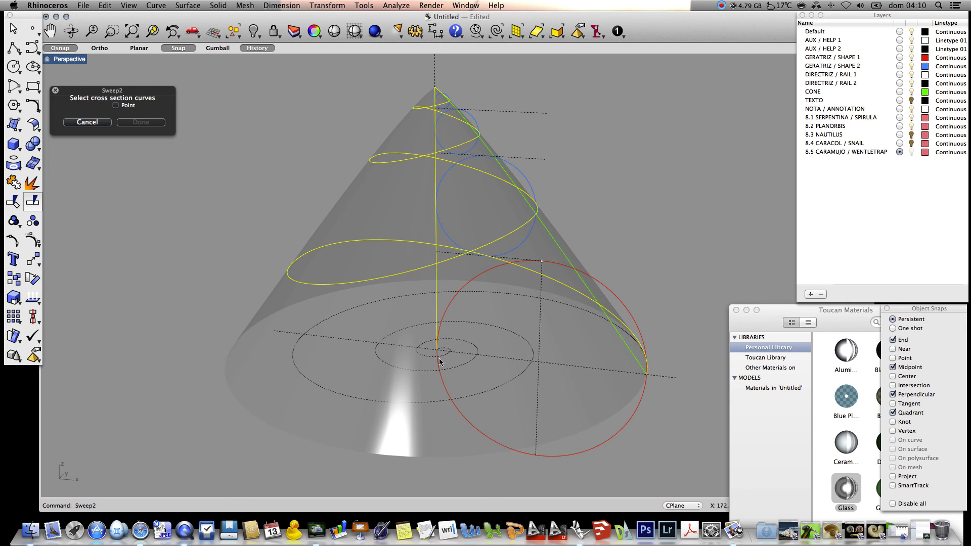
pyautogui.click(608, 287)
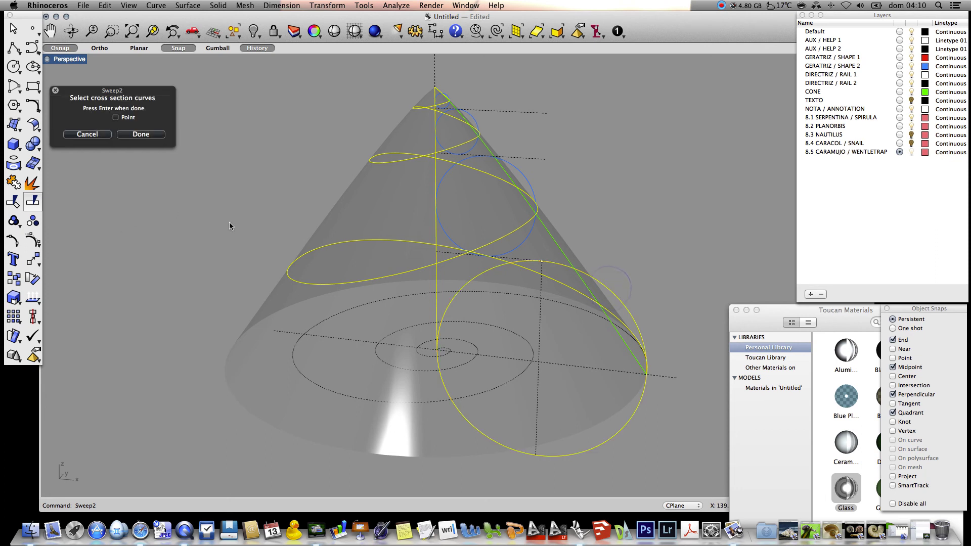
pyautogui.press('Return')
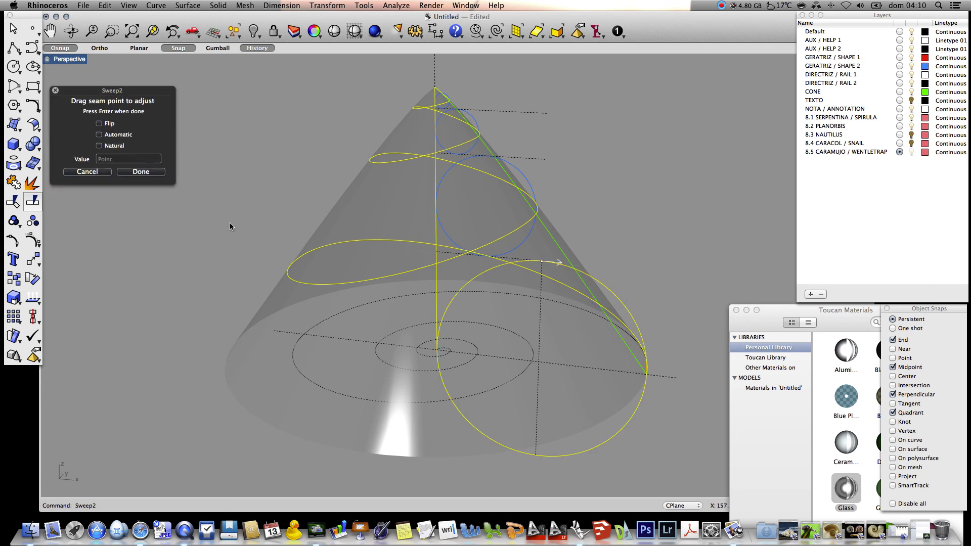
pyautogui.click(154, 173)
pyautogui.click(450, 299)
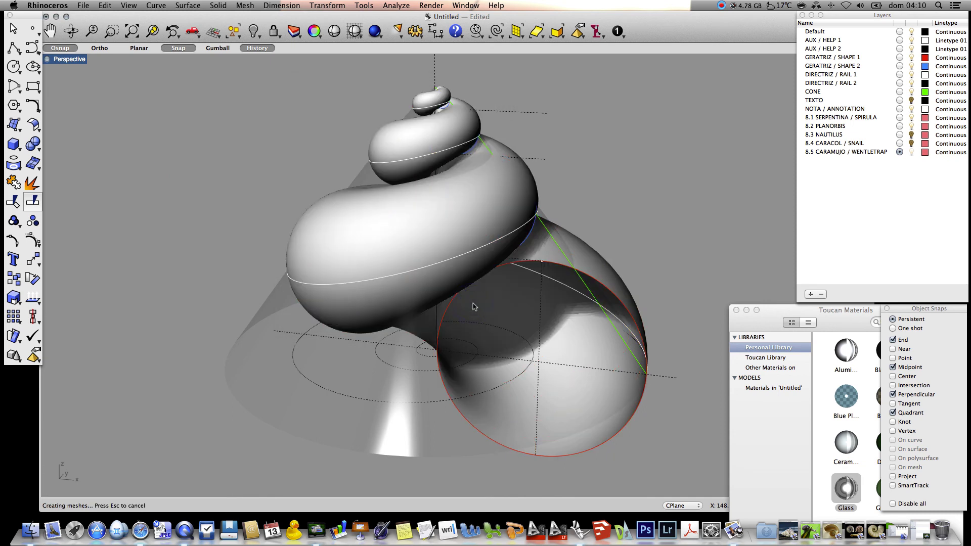
# Delete the swept shell polysurface.
pyautogui.click(556, 342)
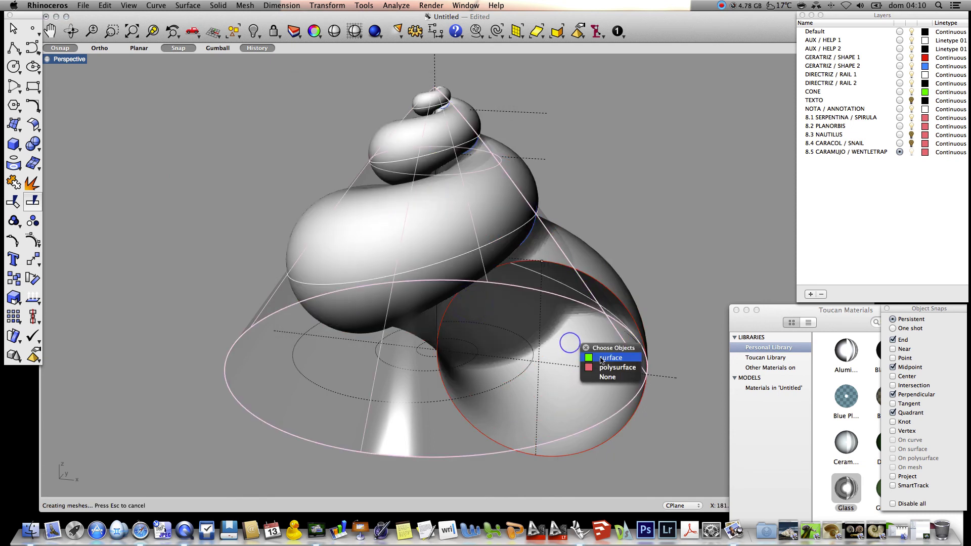
pyautogui.click(612, 371)
pyautogui.press('Delete')
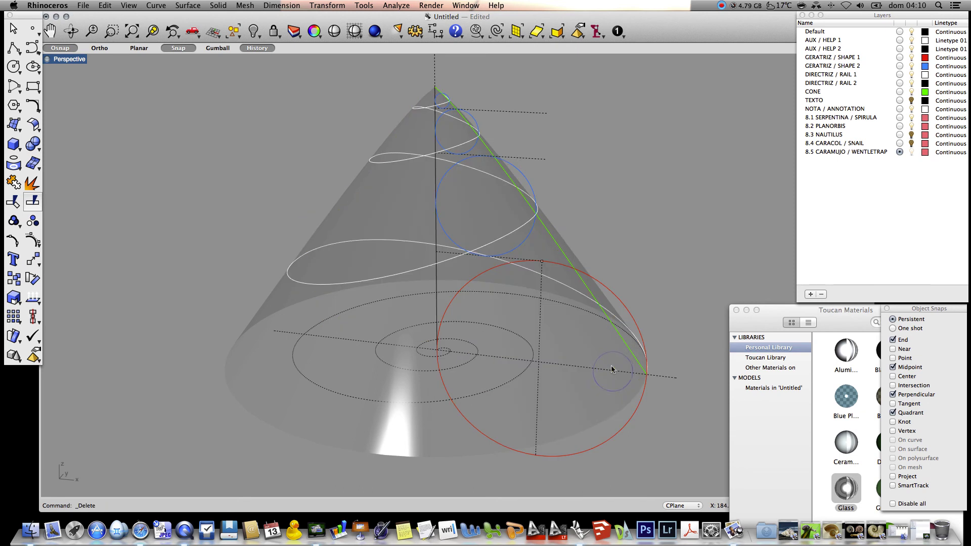
# Sweep the red circle along the conical spiral and the vertical axis with Sweep2, adding the cone's apex as a point cross section.
pyautogui.write('Sweep2')
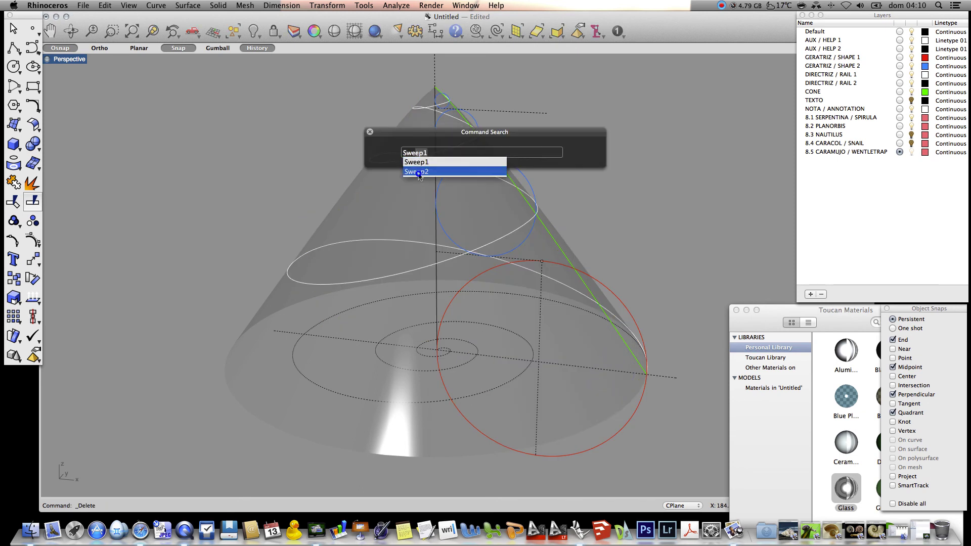
pyautogui.click(419, 172)
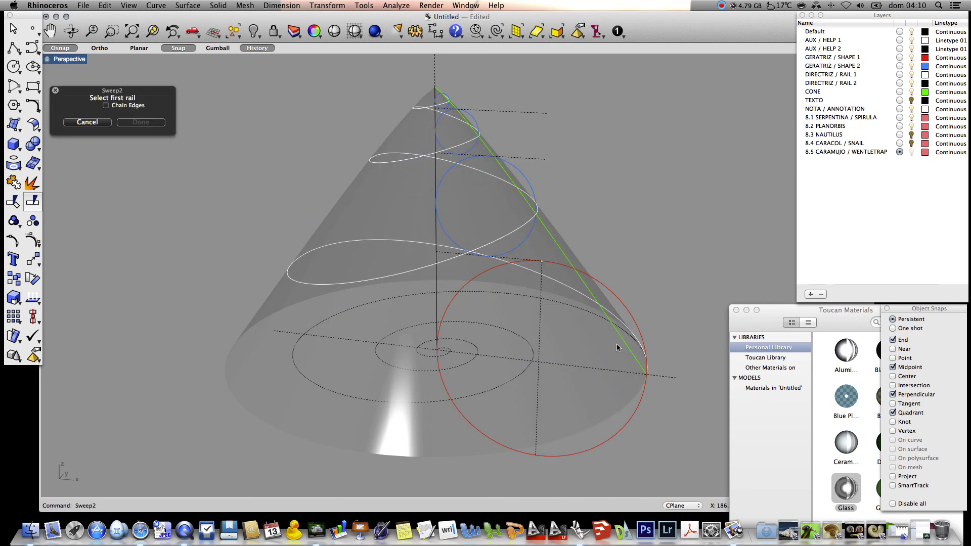
pyautogui.click(617, 323)
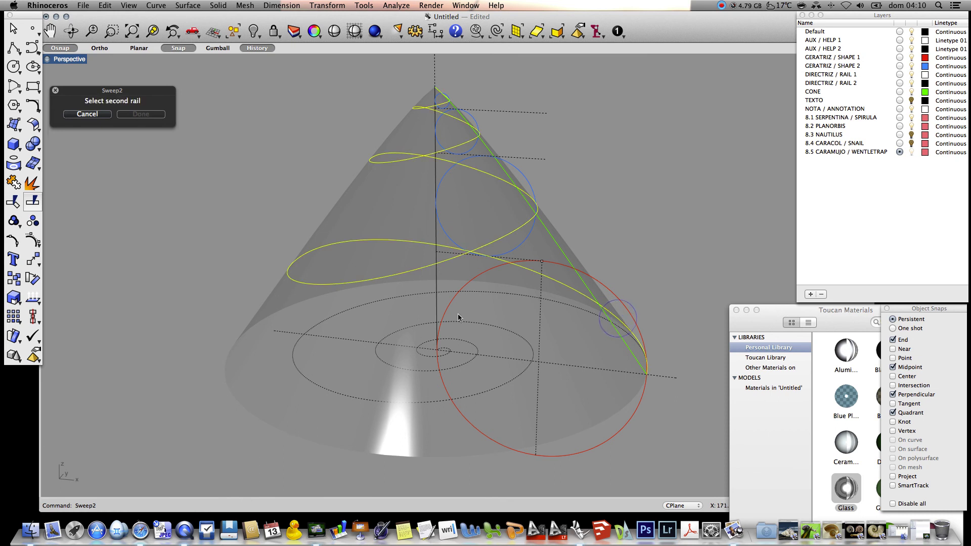
pyautogui.click(437, 313)
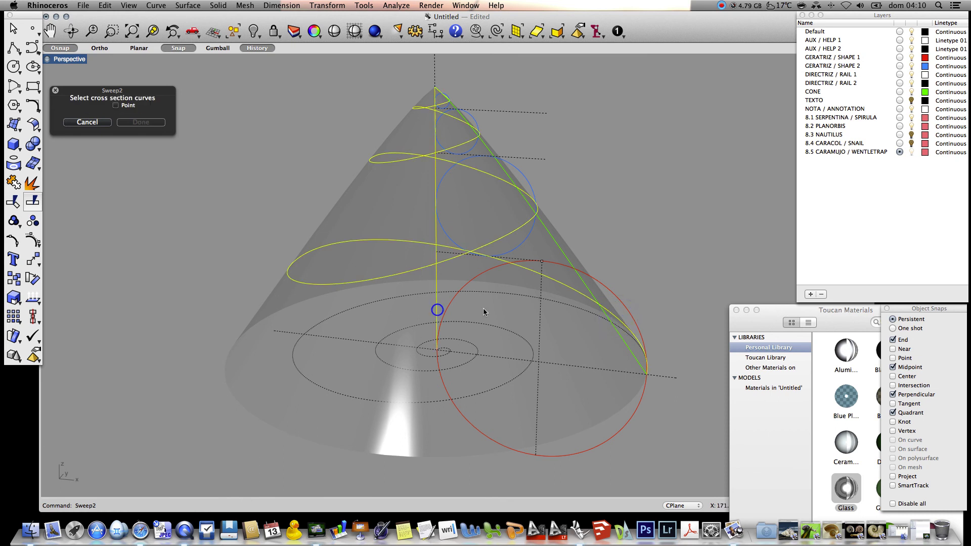
pyautogui.click(617, 299)
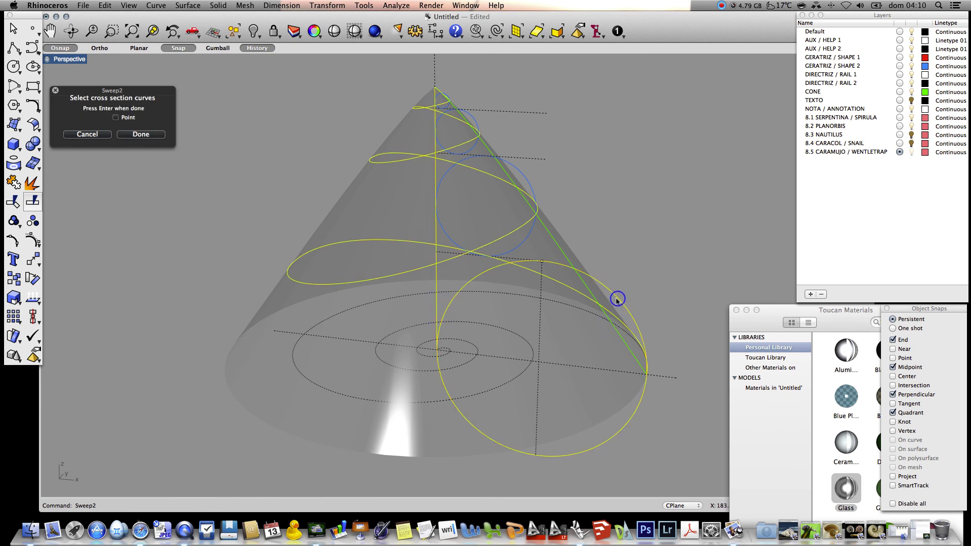
pyautogui.click(116, 118)
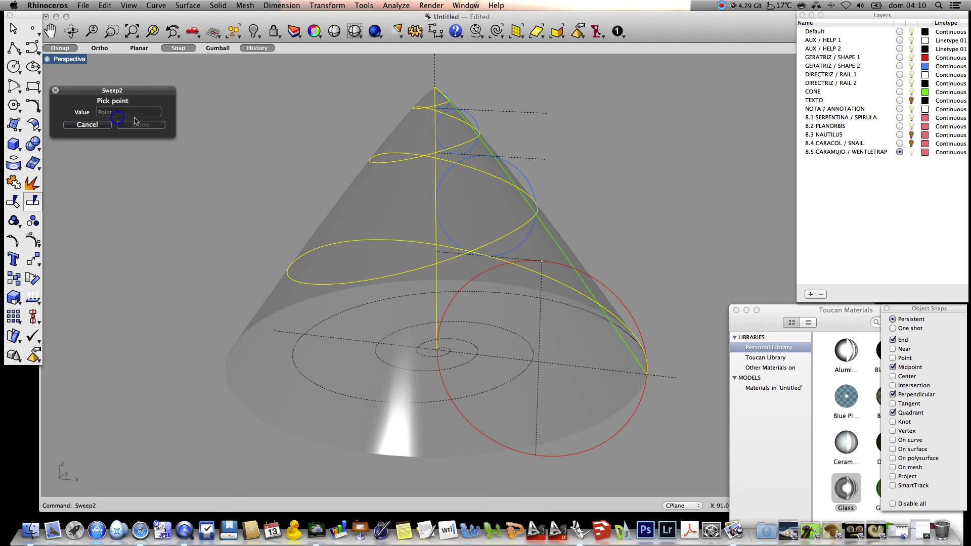
pyautogui.click(435, 87)
pyautogui.click(133, 172)
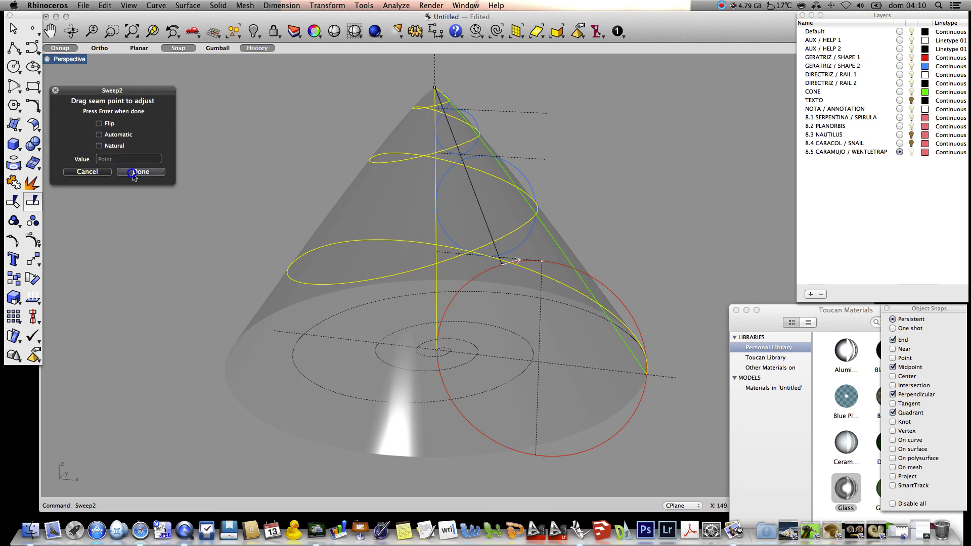
pyautogui.click(472, 299)
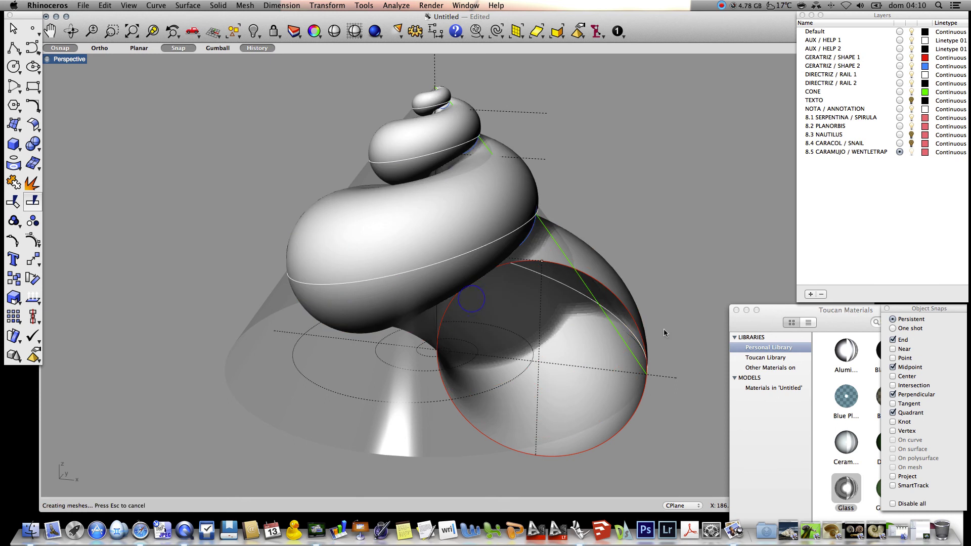
# Apply the Blue Plastic GLASS material to the swept shell and the Glass material to the cone.
pyautogui.moveTo(848, 404); pyautogui.dragTo(611, 384)
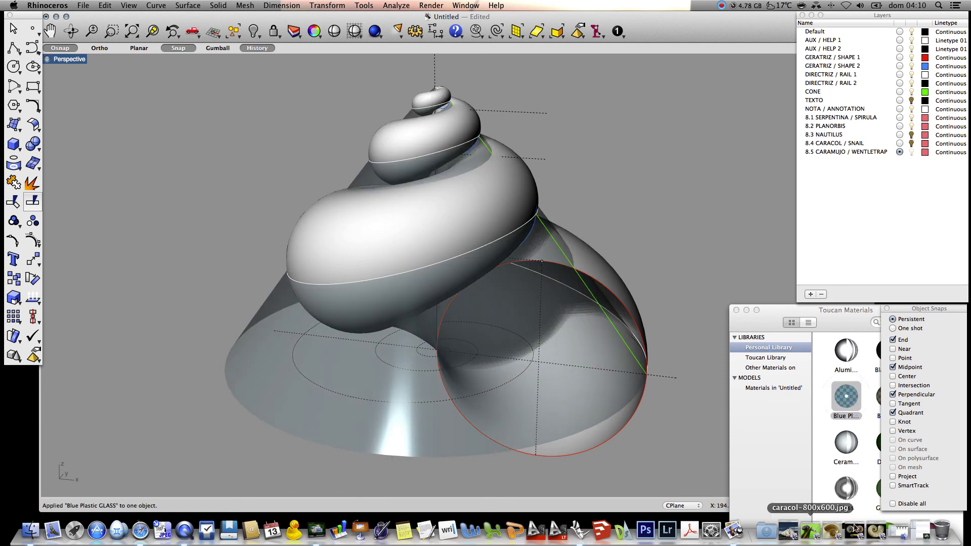
pyautogui.moveTo(845, 488); pyautogui.dragTo(548, 411)
pyautogui.moveTo(849, 397); pyautogui.dragTo(621, 364)
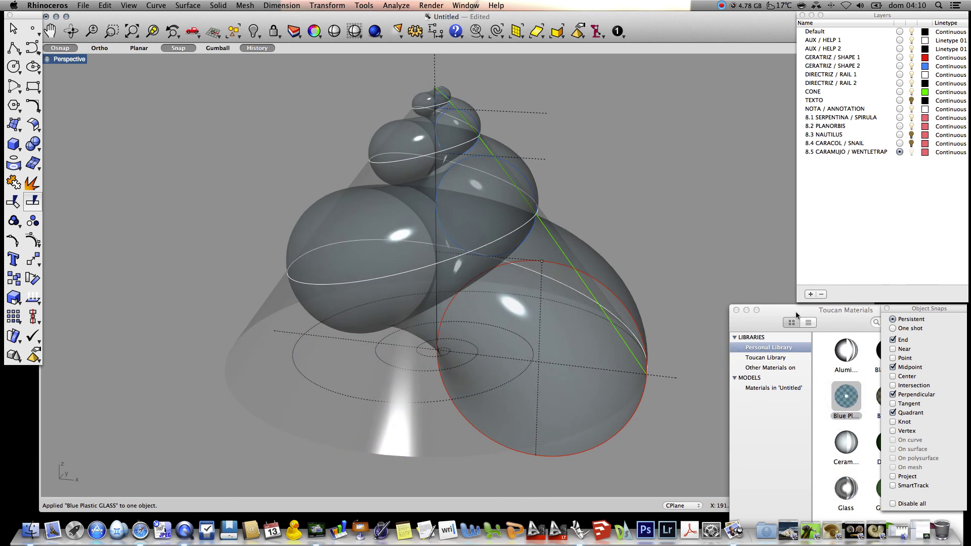
# Try the Brass 1 material on the swept shell and reapply Blue Plastic GLASS to it.
pyautogui.moveTo(849, 318); pyautogui.dragTo(821, 310)
pyautogui.moveTo(860, 388); pyautogui.dragTo(614, 277)
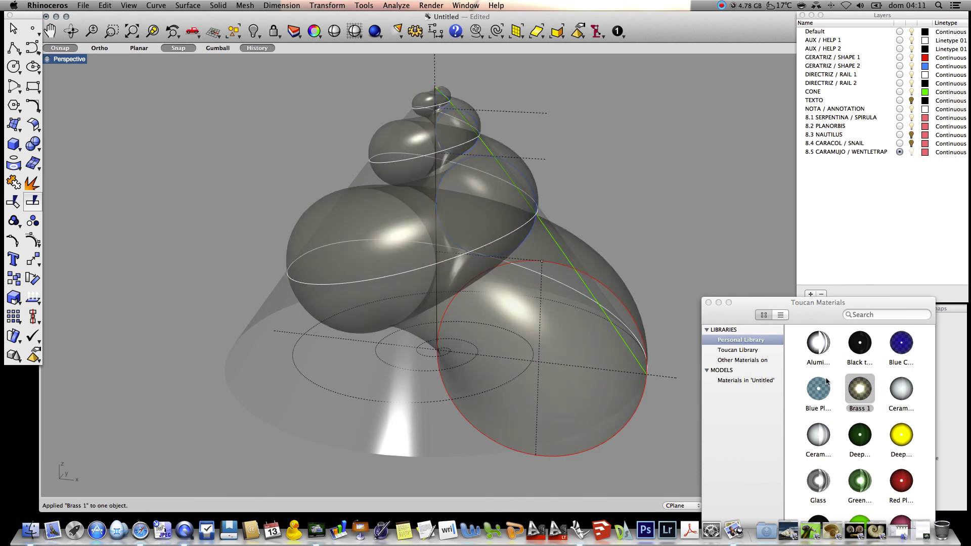
pyautogui.moveTo(818, 388); pyautogui.dragTo(624, 283)
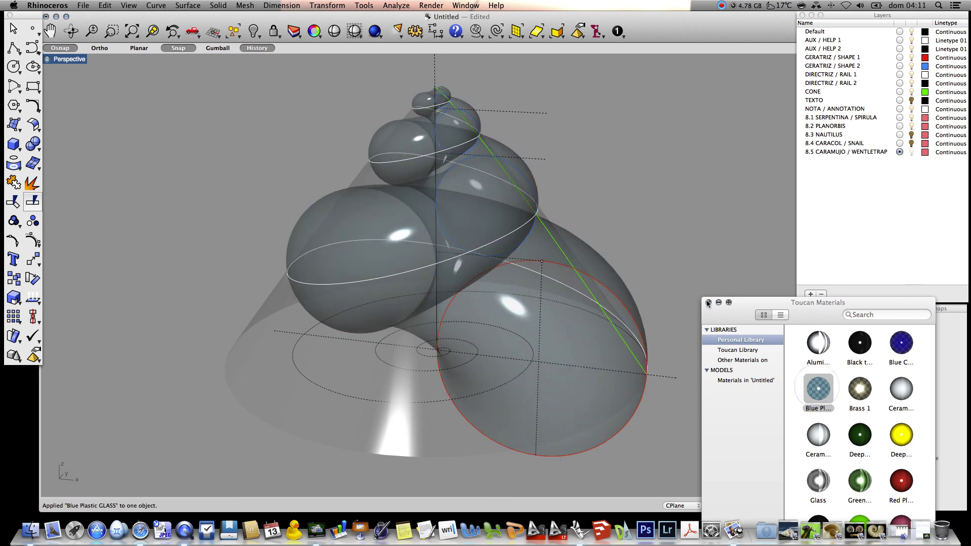
pyautogui.click(707, 300)
# Make TEXTO the current layer and place the text "8.5 CARAMUJO / WENTLETRAP" in front of the cone's base, starting at about 168, -22.
pyautogui.moveTo(693, 197)
pyautogui.mouseDown(button='right')
pyautogui.moveTo(691, 211)
pyautogui.moveTo(675, 210)
pyautogui.moveTo(707, 188)
pyautogui.moveTo(704, 115)
pyautogui.mouseUp(button='right')
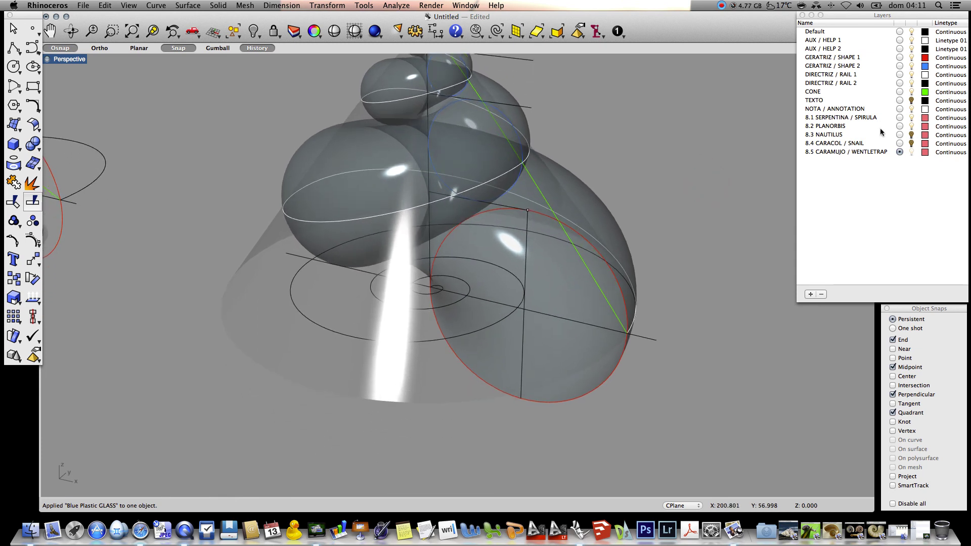
pyautogui.click(900, 100)
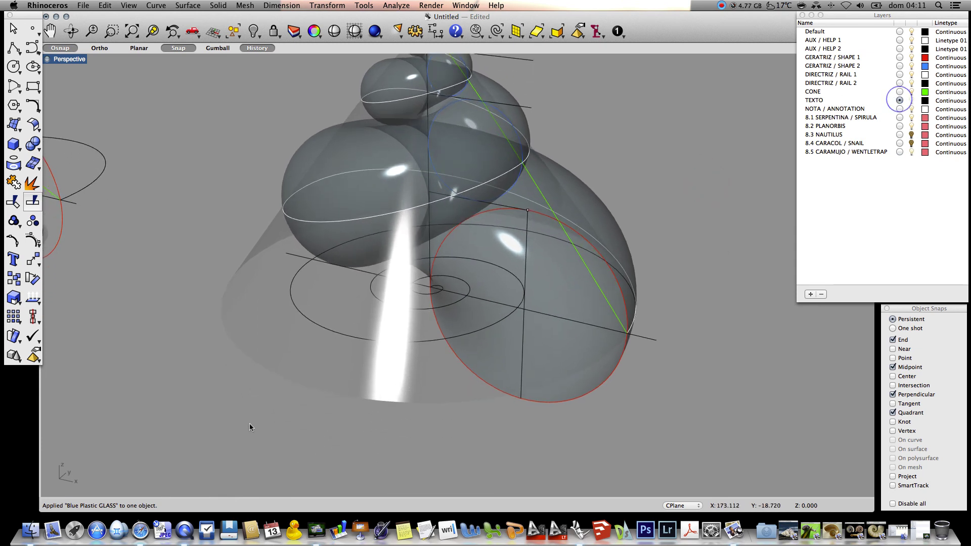
pyautogui.write('Text')
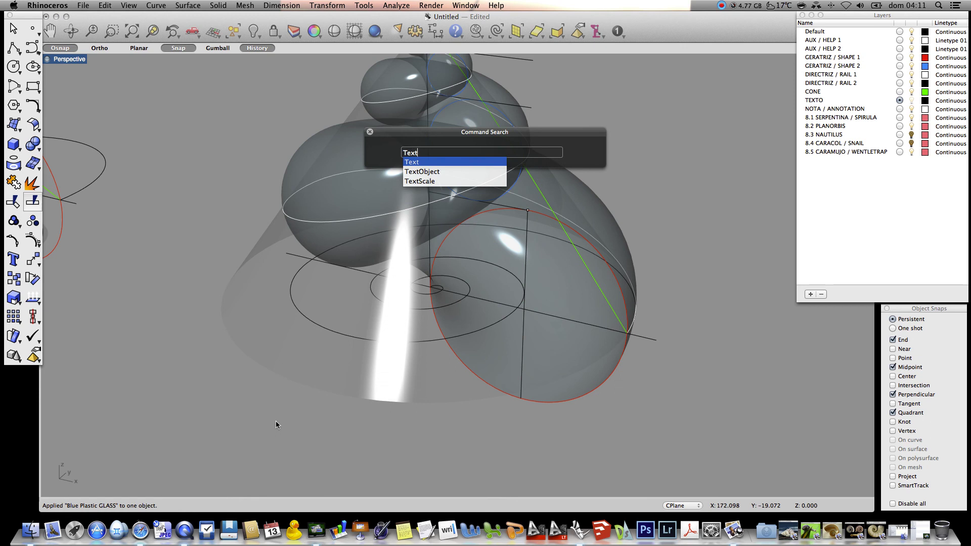
pyautogui.press('Return')
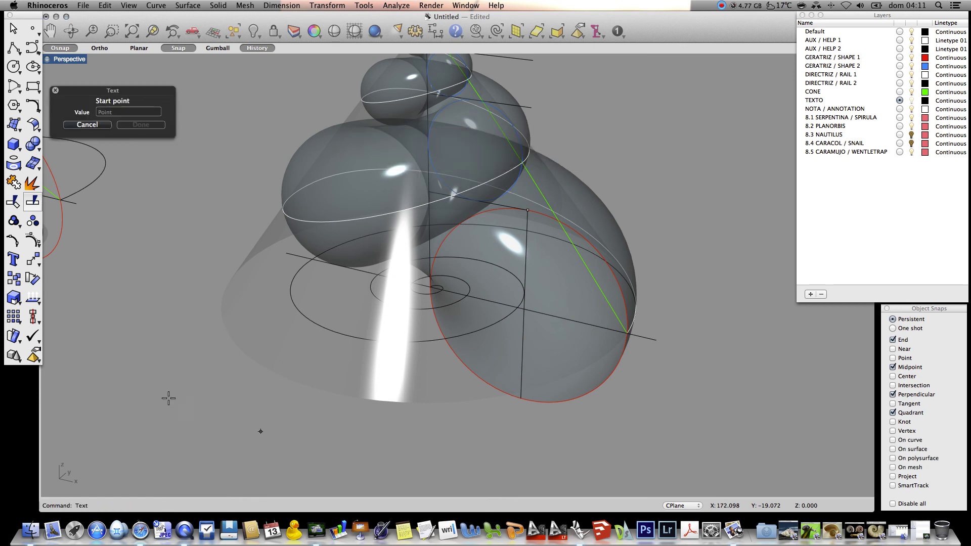
pyautogui.click(179, 426)
pyautogui.moveTo(564, 320); pyautogui.dragTo(722, 318)
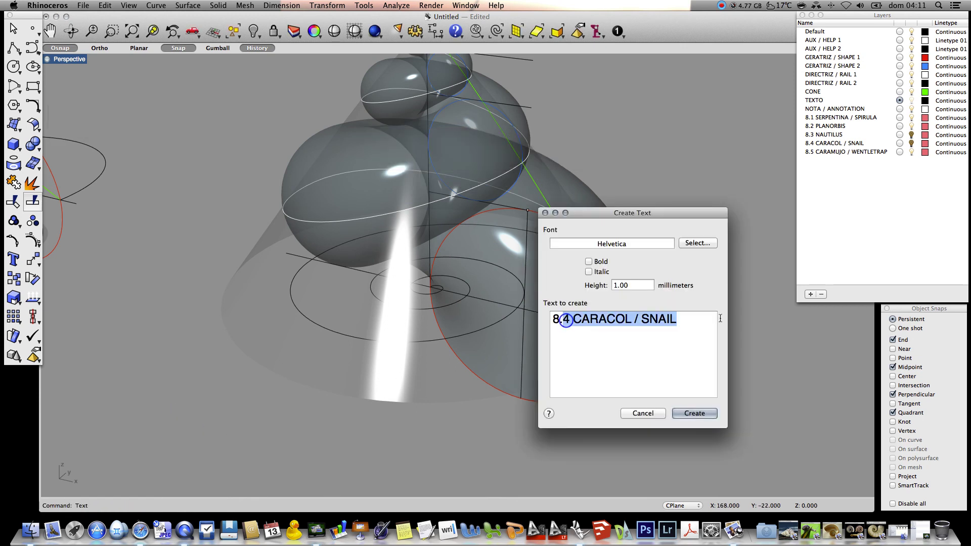
pyautogui.write('5')
pyautogui.write('CARAMUJPO')
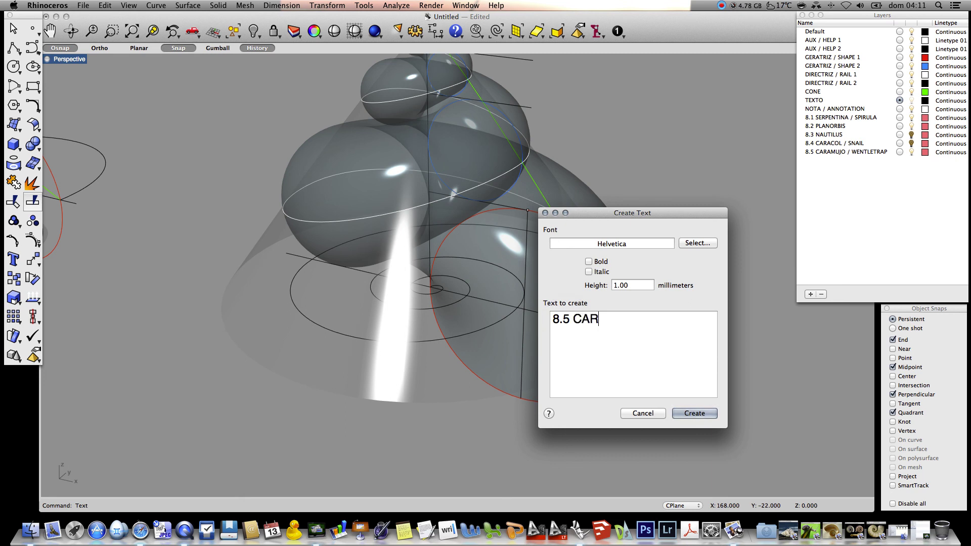
pyautogui.press('BackSpace')
pyautogui.press('BackSpace')
pyautogui.write('O / WENTLETRAP')
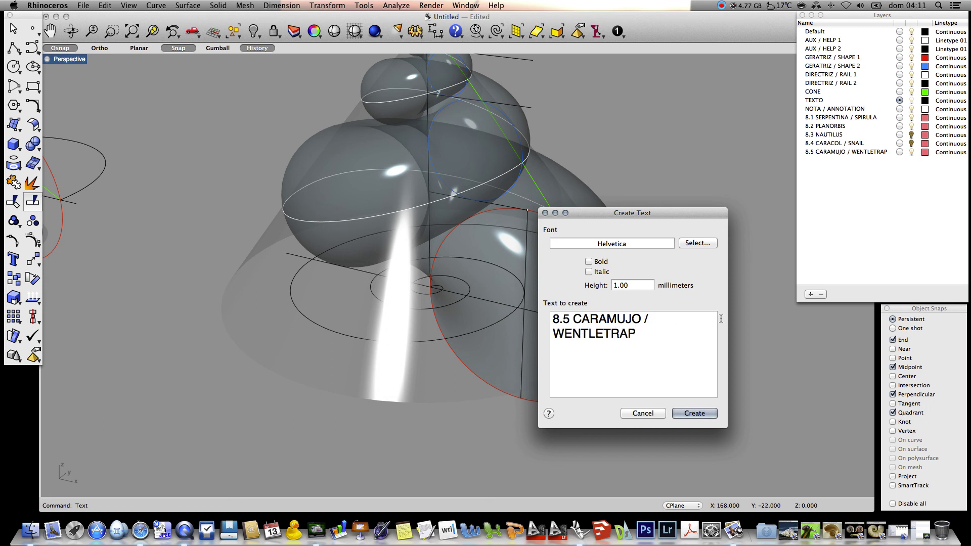
pyautogui.click(706, 416)
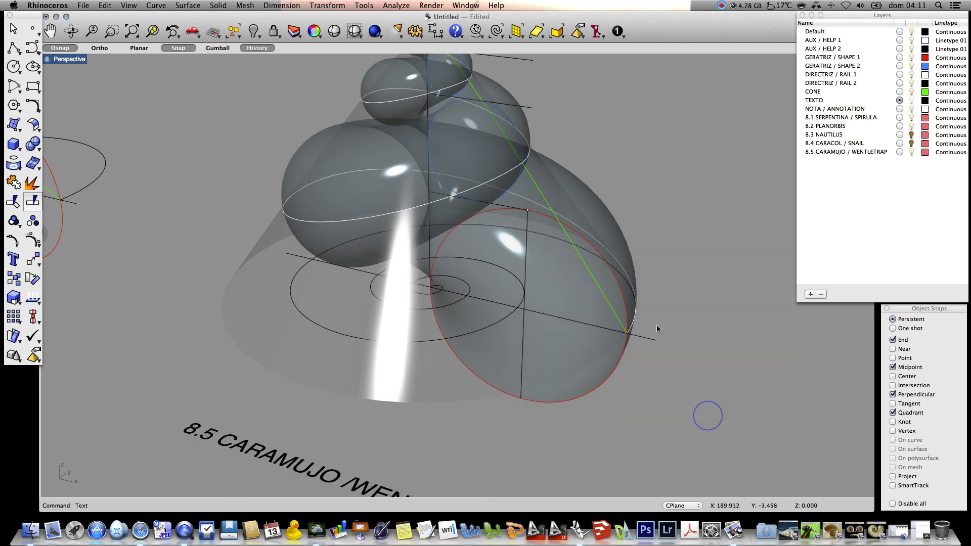
# Move the "8.5 CARAMUJO / WENTLETRAP" text label closer to the cone's base and deselect it.
pyautogui.keyDown('ctrl'); pyautogui.moveTo(670, 215); pyautogui.dragTo(689, 358, button='right'); pyautogui.keyUp('ctrl')
pyautogui.moveTo(688, 358); pyautogui.dragTo(688, 357)
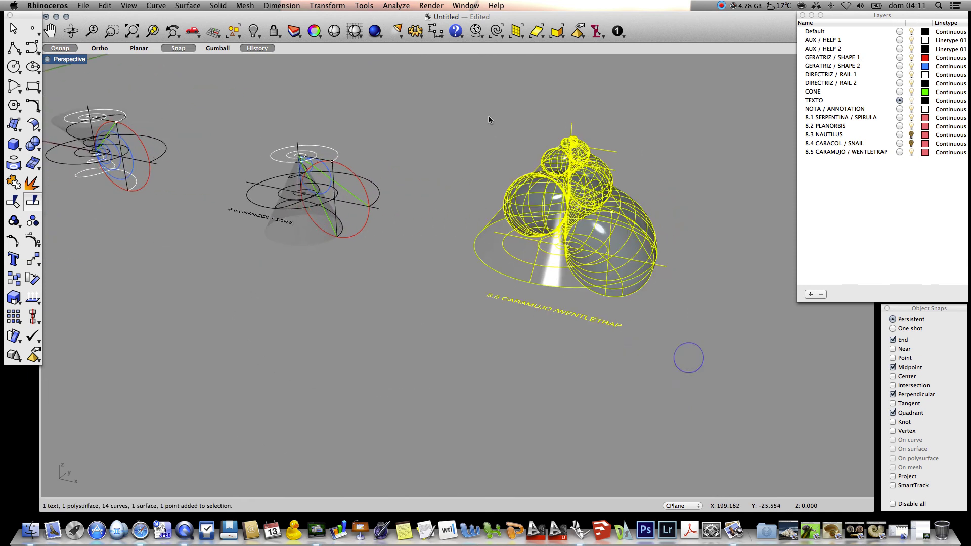
pyautogui.click(144, 29)
pyautogui.keyDown('shift'); pyautogui.moveTo(632, 236); pyautogui.dragTo(620, 205, button='right'); pyautogui.keyUp('shift')
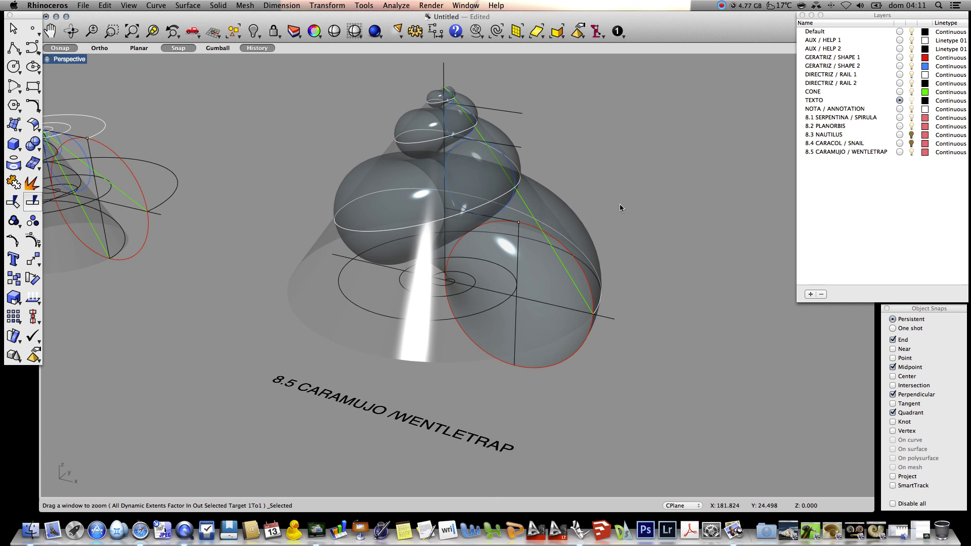
pyautogui.moveTo(628, 191)
pyautogui.keyDown('ctrl'); pyautogui.mouseDown(button='right')
pyautogui.moveTo(633, 174)
pyautogui.moveTo(630, 199)
pyautogui.mouseUp(button='right'); pyautogui.keyUp('ctrl')
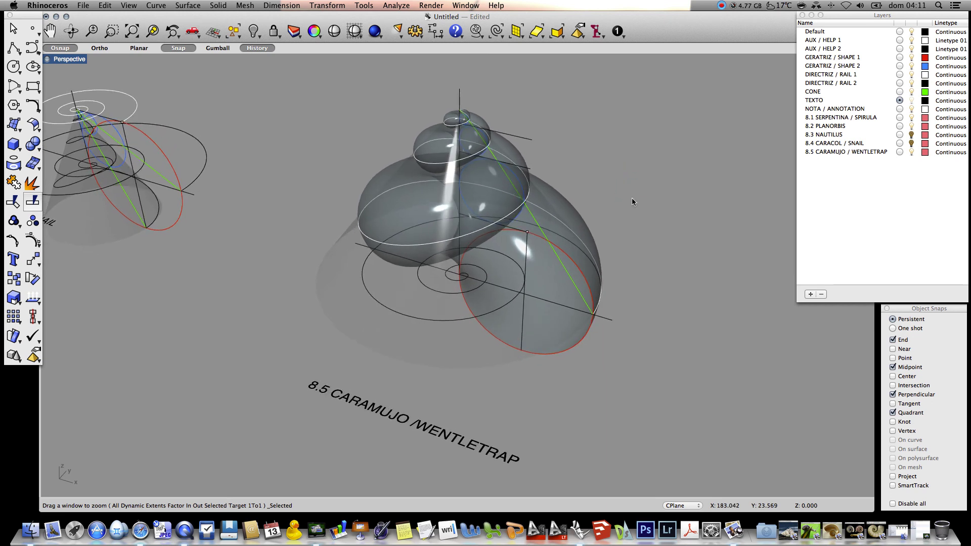
pyautogui.moveTo(389, 415); pyautogui.dragTo(365, 377)
pyautogui.click(611, 388)
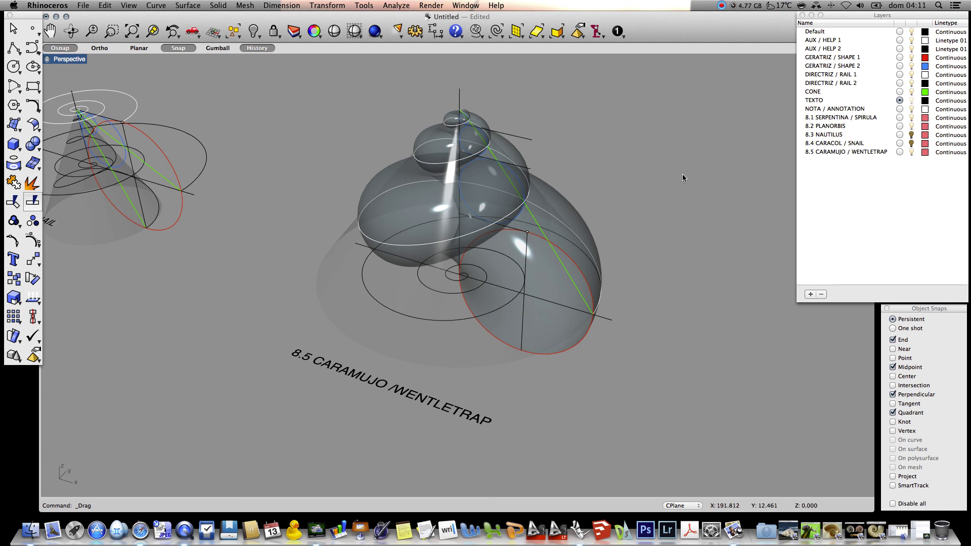
pyautogui.click(721, 5)
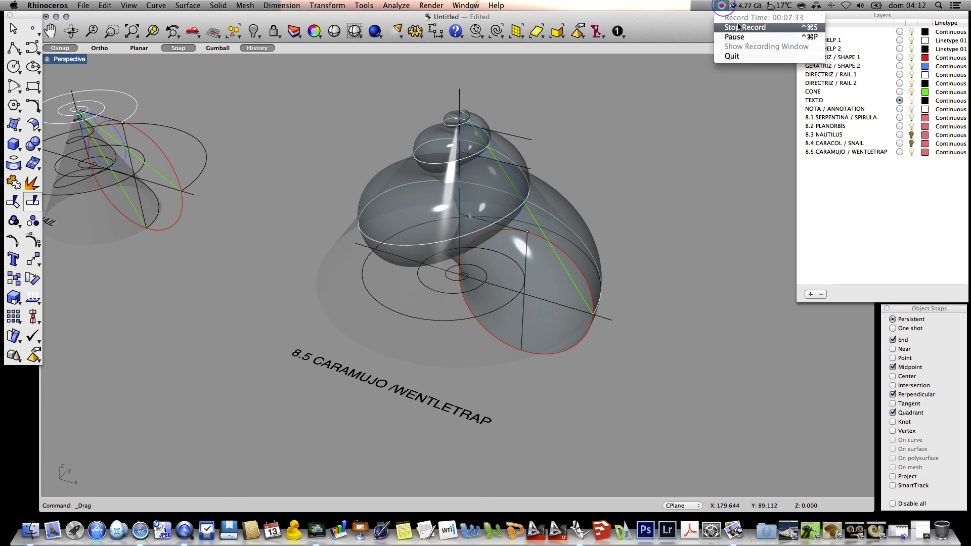